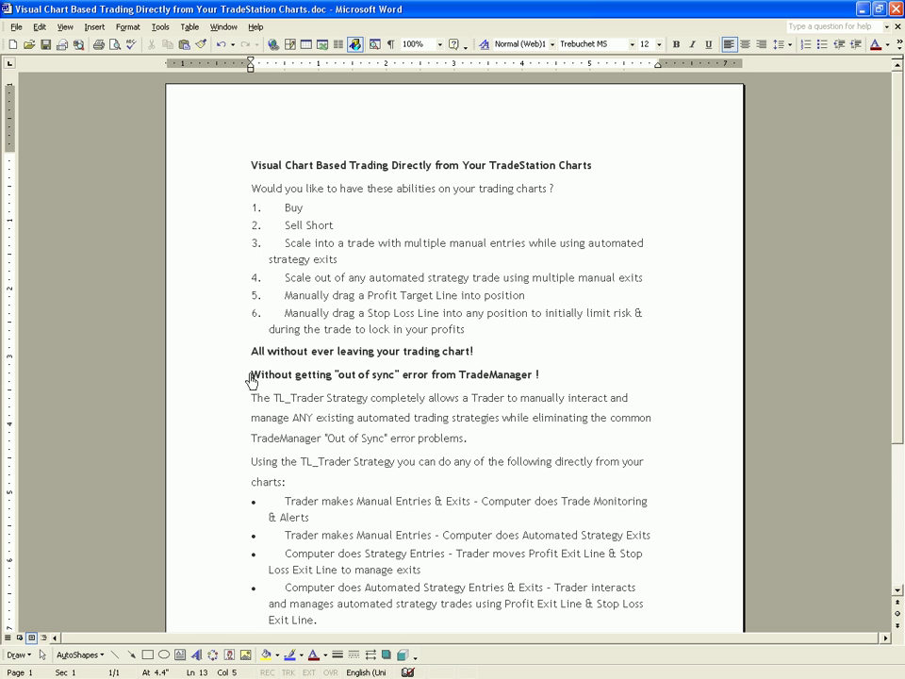
Read through the document's TL_Trader feature list and requirements, and close the Camtasia Webinars folder window
click(232, 405)
scroll(233, 405, down, 2)
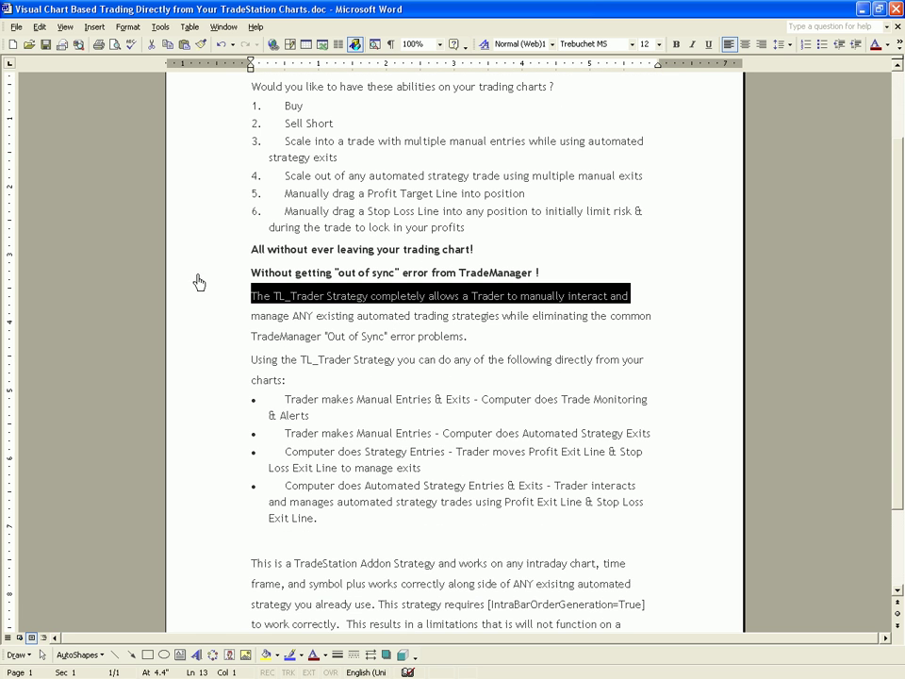
click(257, 280)
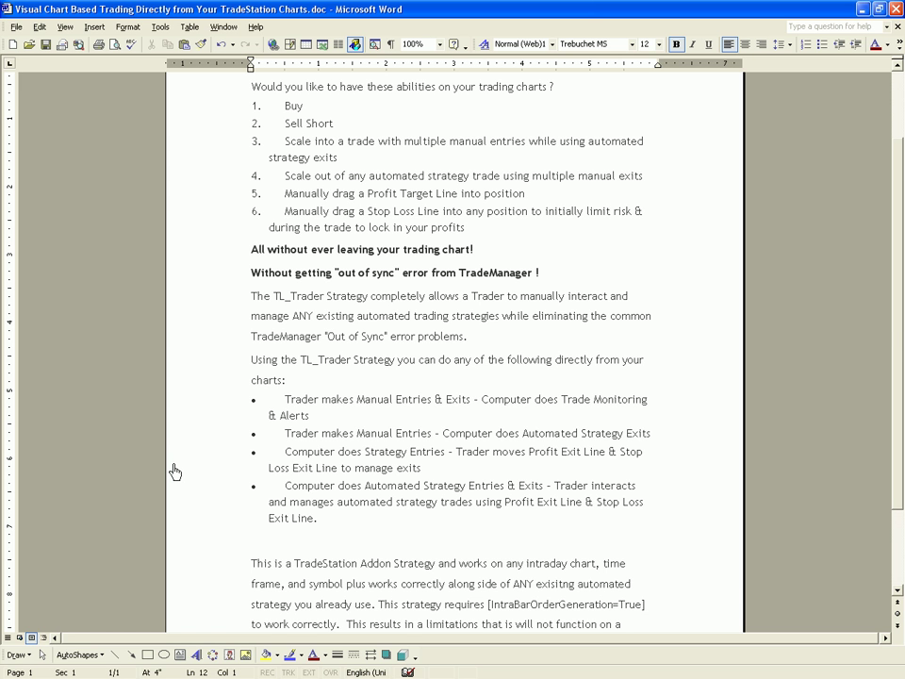
scroll(200, 474, down, 1)
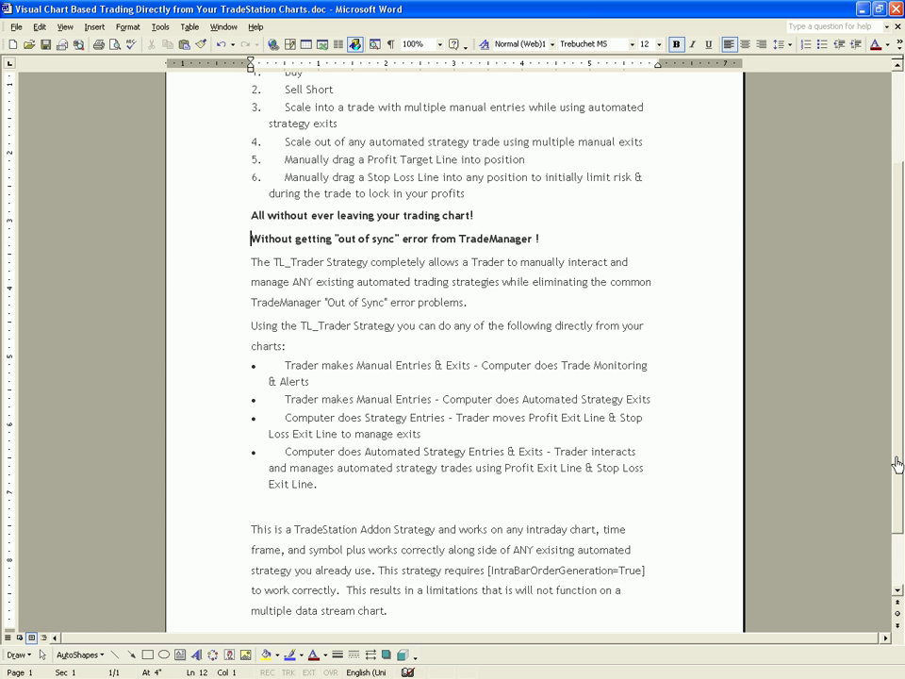
drag(897, 464, 898, 490)
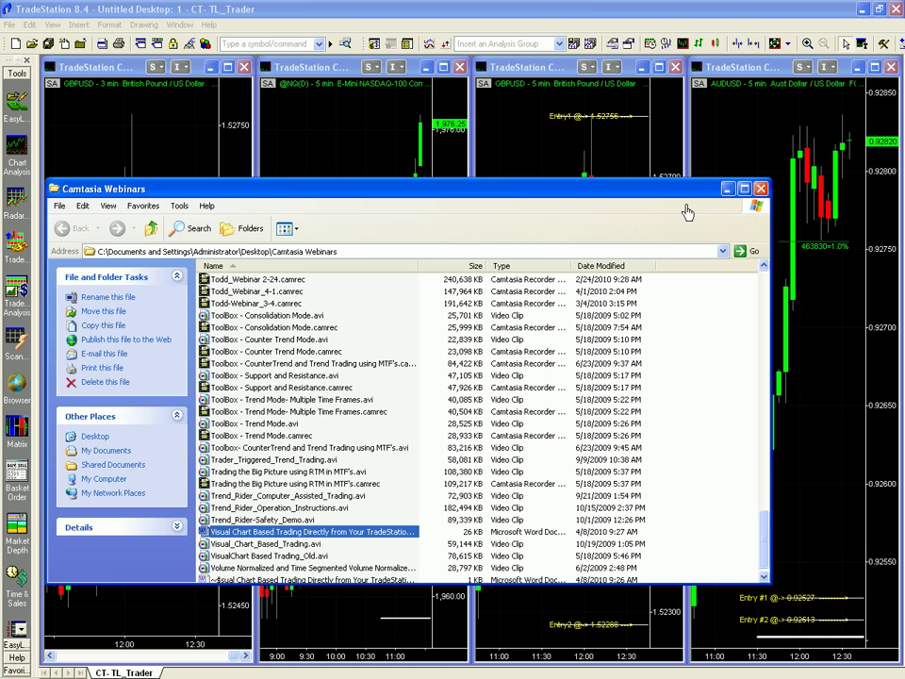
click(761, 193)
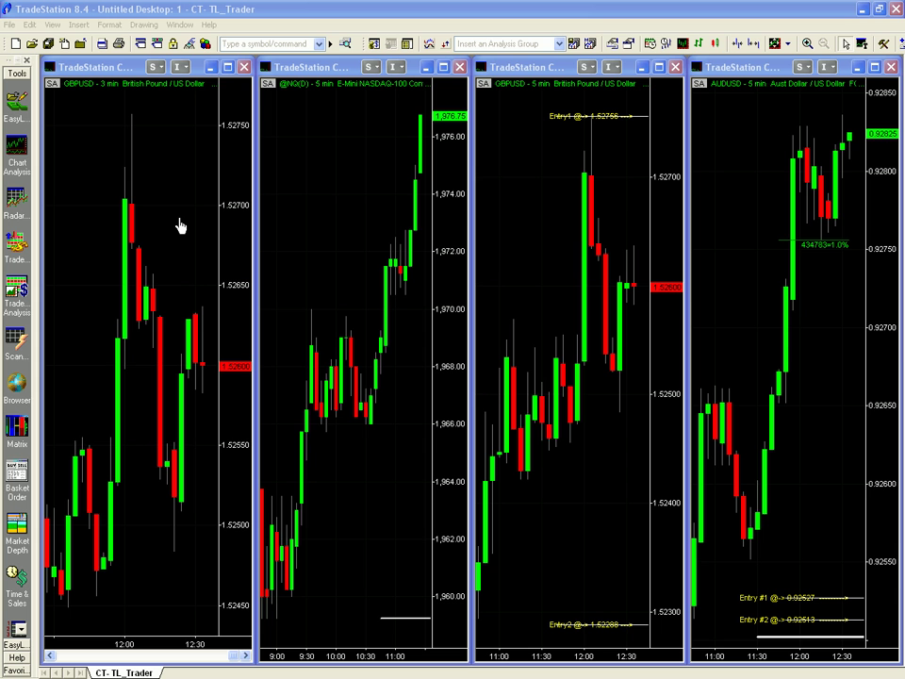
Maximize the GBPUSD 3 min chart and draw a rising trendline beneath the lows from about 10:39 to 11:57
click(227, 67)
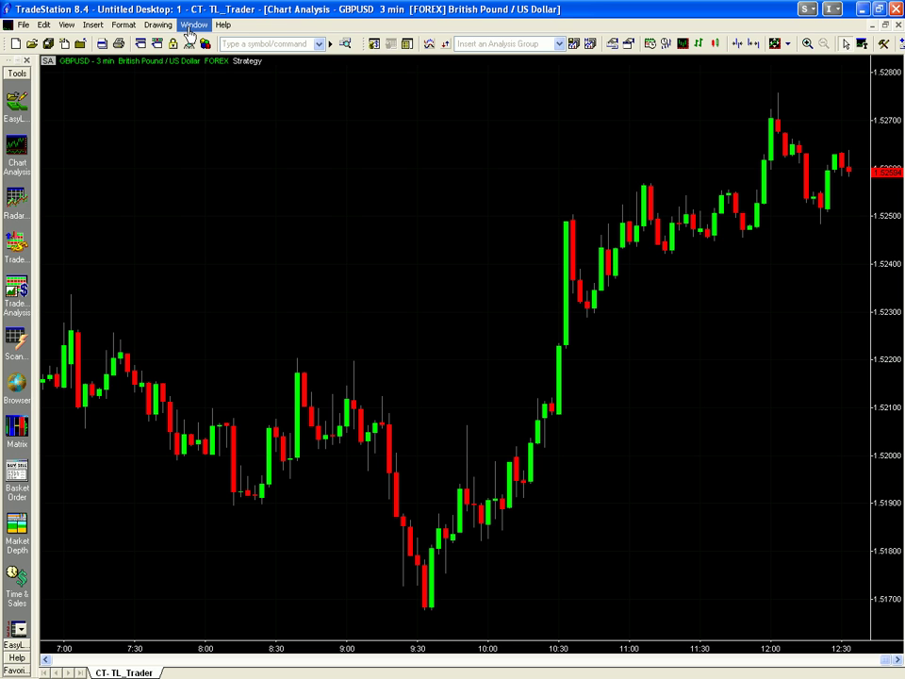
click(158, 26)
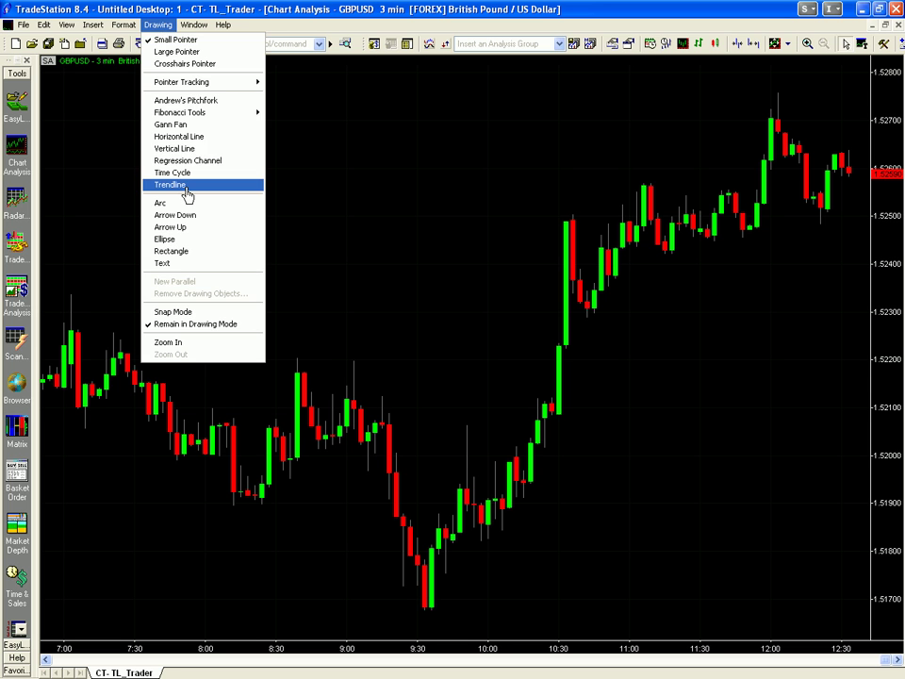
click(181, 185)
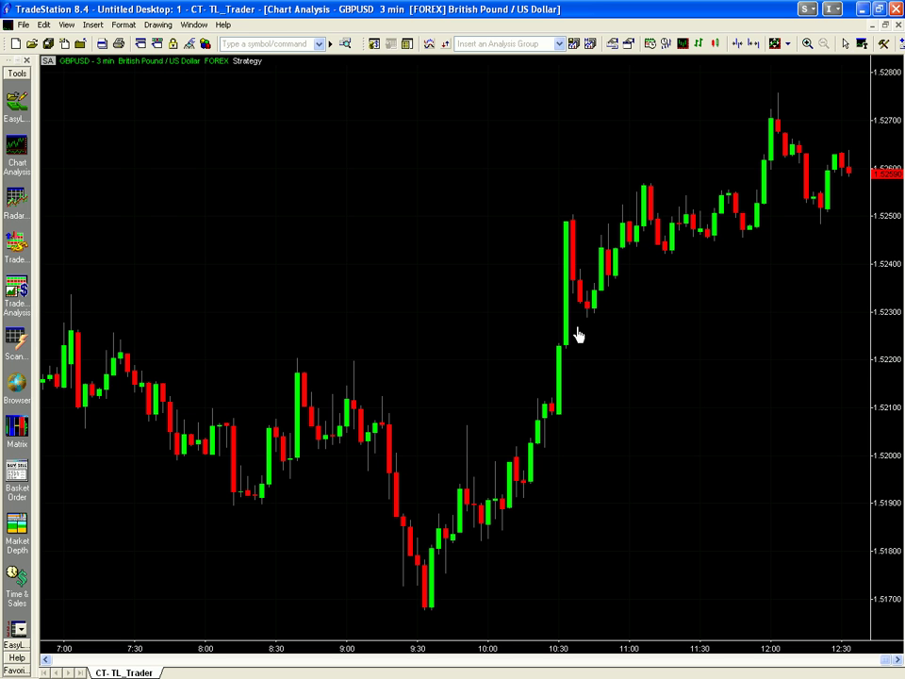
drag(581, 326, 767, 255)
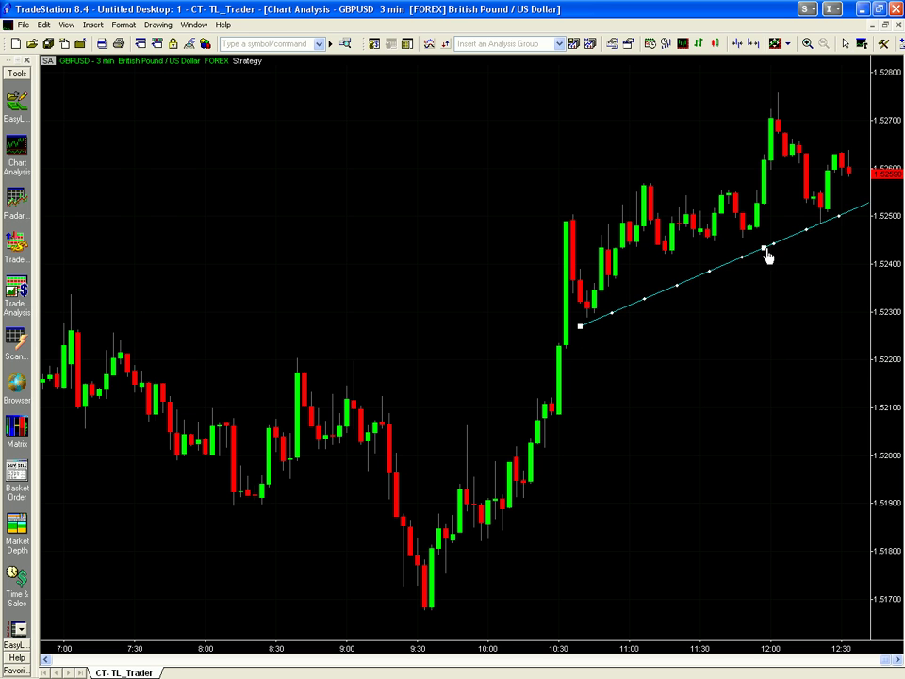
click(846, 46)
Create a parallel of the trendline, move it slightly down to just under the current price, and color it green as the buy line
right_click(742, 265)
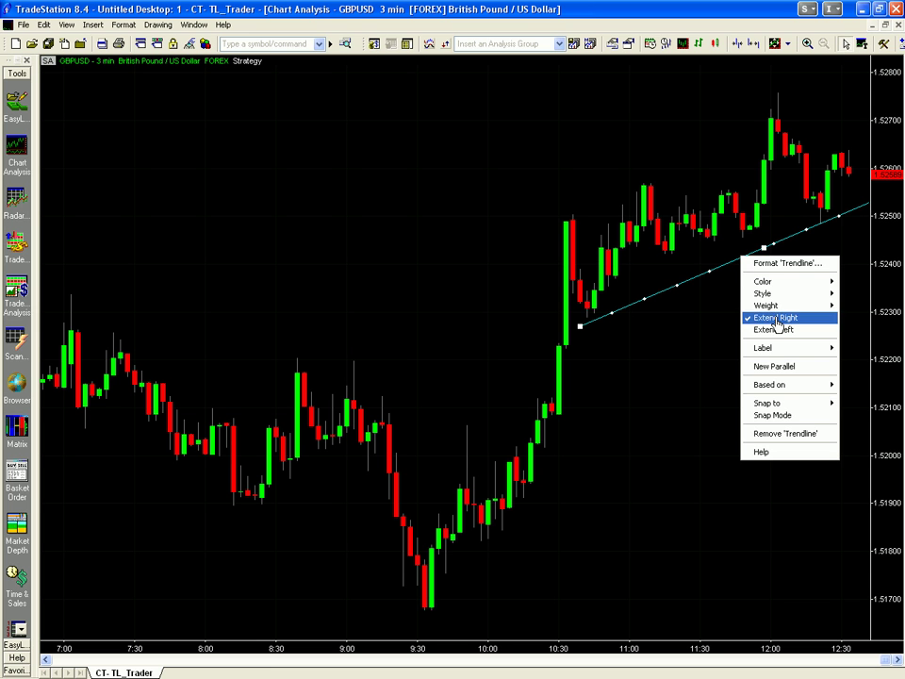
click(778, 372)
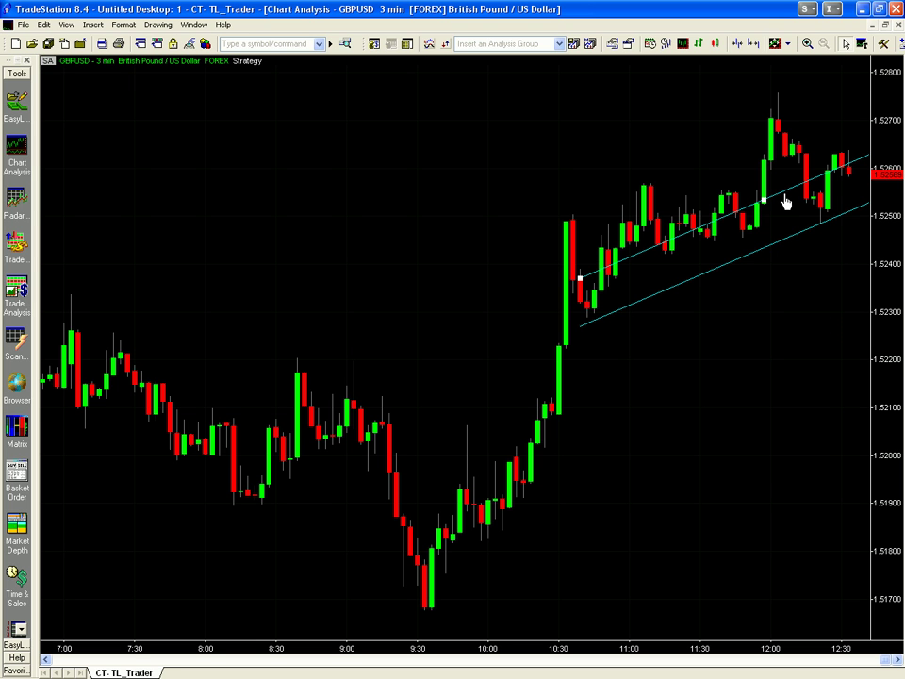
drag(786, 198, 787, 208)
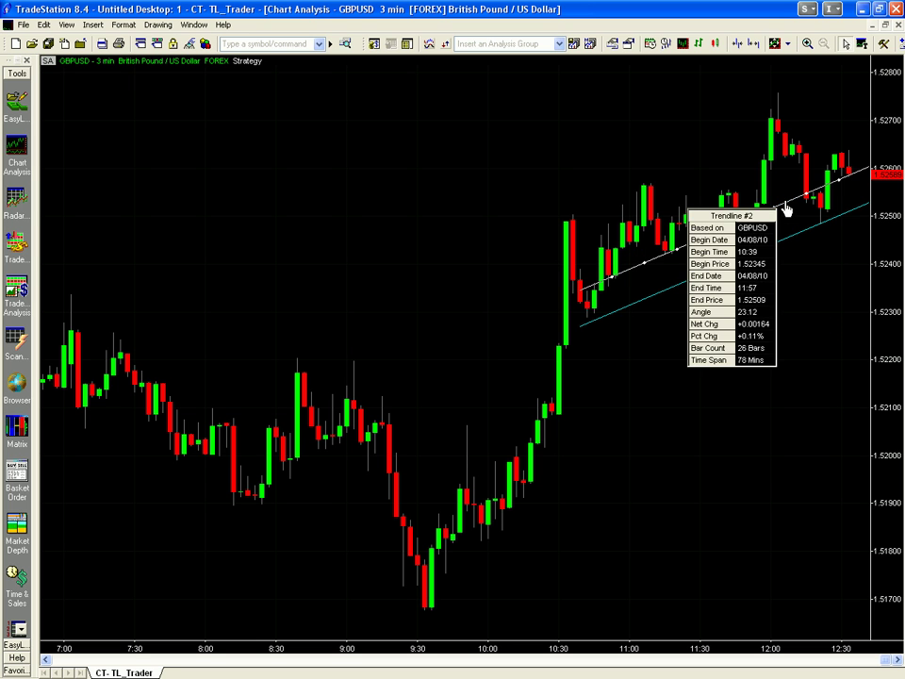
right_click(787, 212)
mouse_move(752, 235)
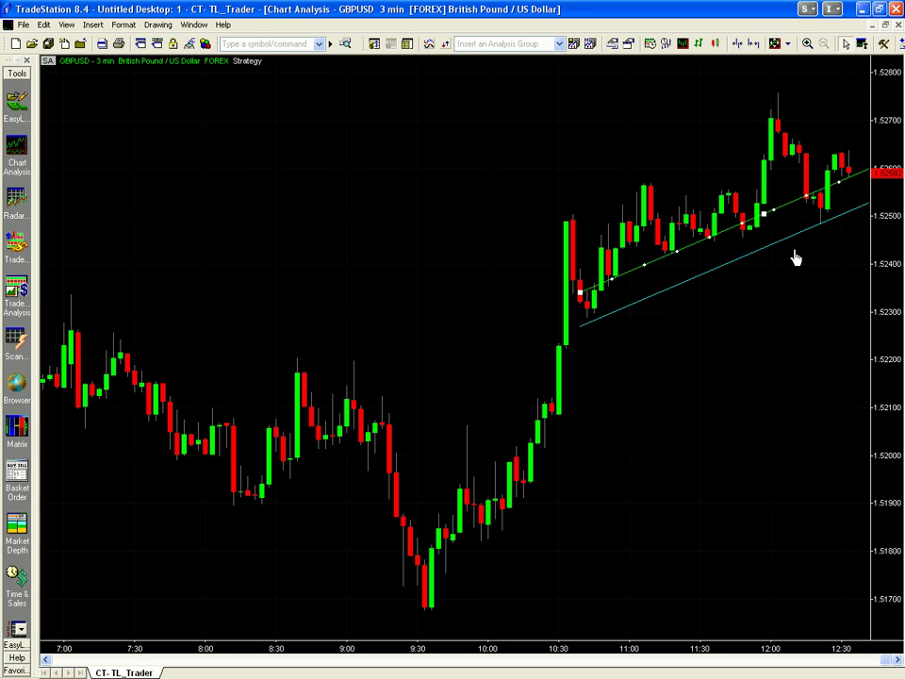
Shift the original lower trendline slightly down and color it yellow to make it the sell stop
drag(771, 253, 784, 263)
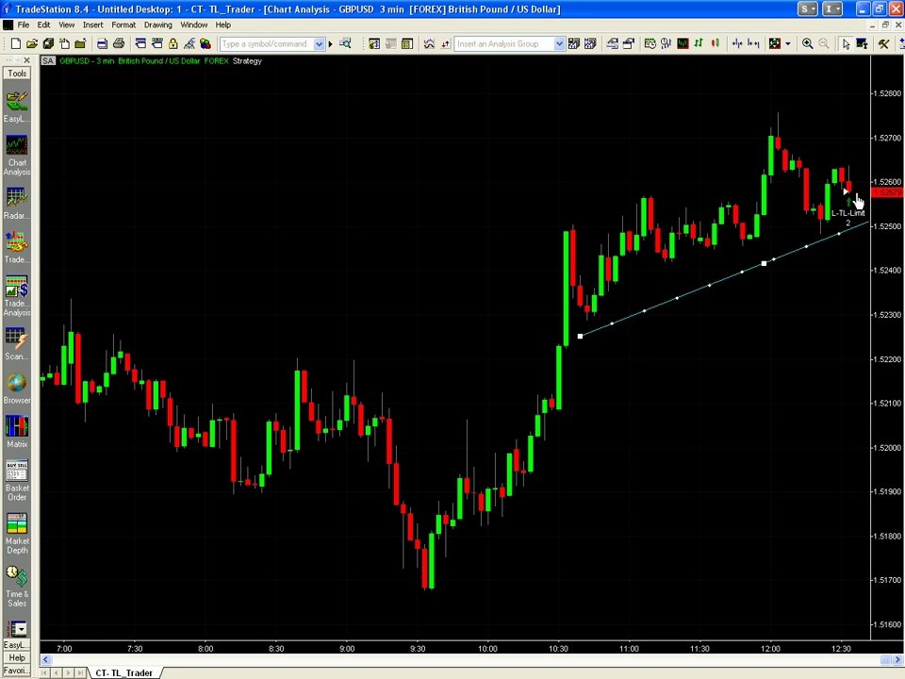
right_click(780, 266)
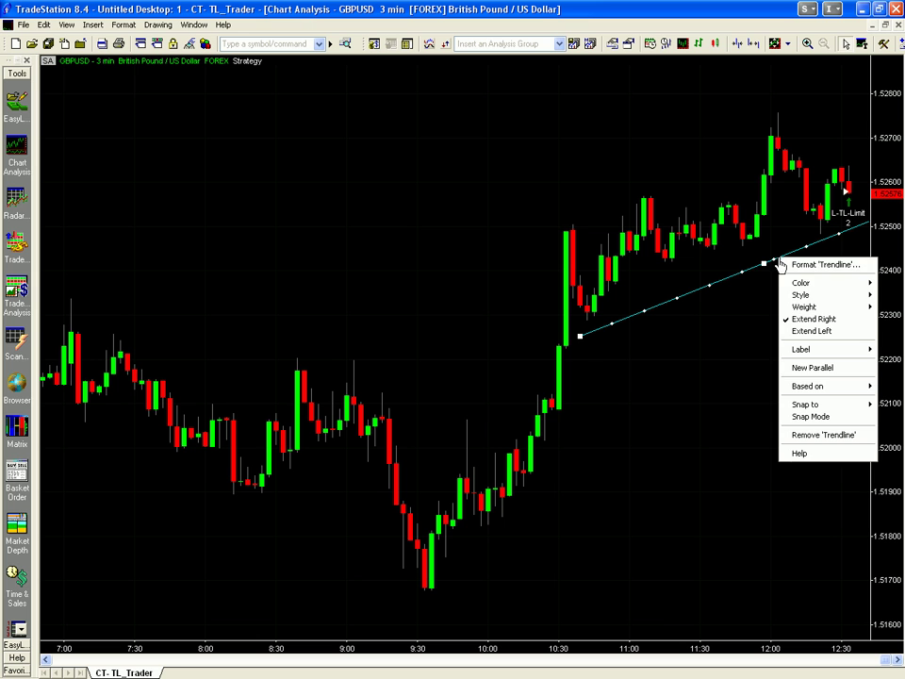
mouse_move(803, 284)
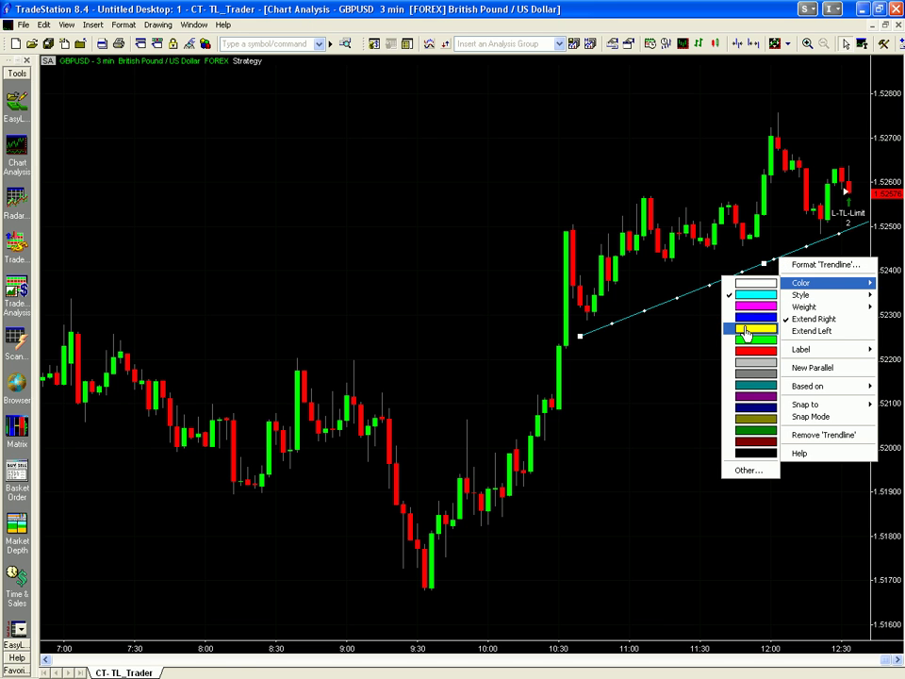
click(746, 337)
click(844, 309)
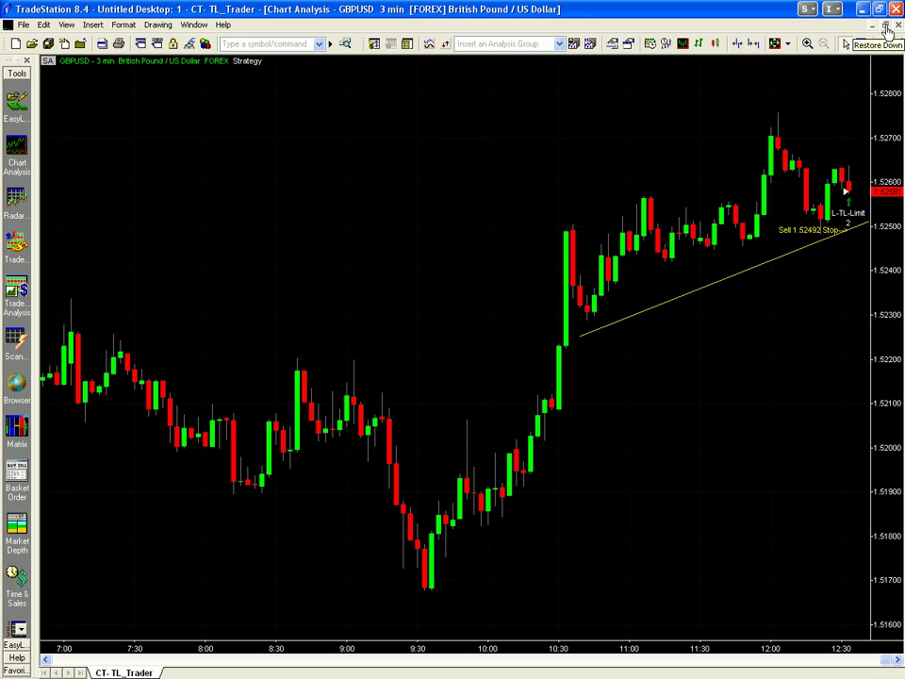
click(886, 28)
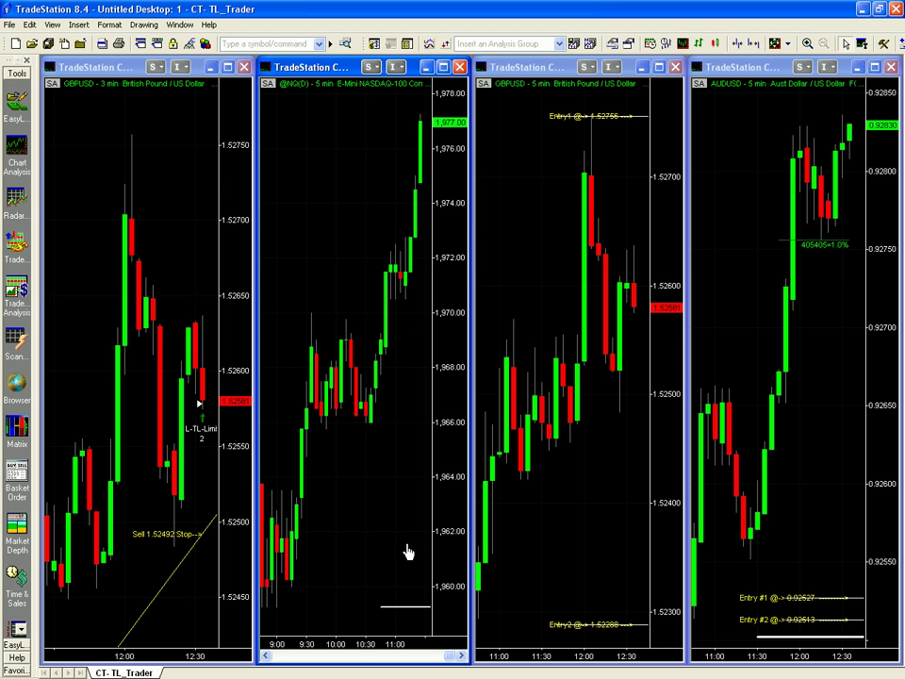
right_click(404, 616)
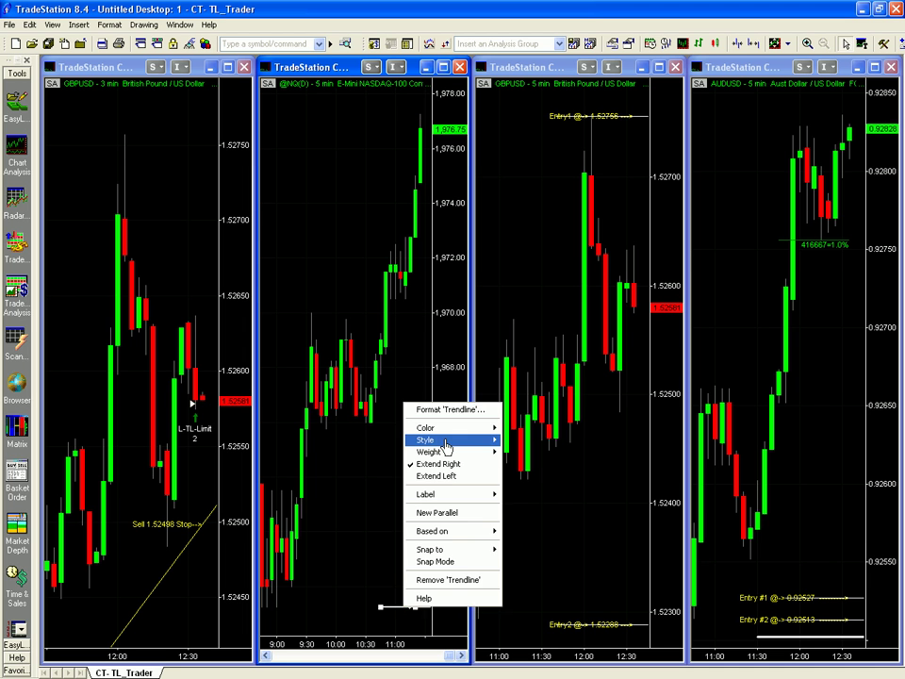
mouse_move(449, 429)
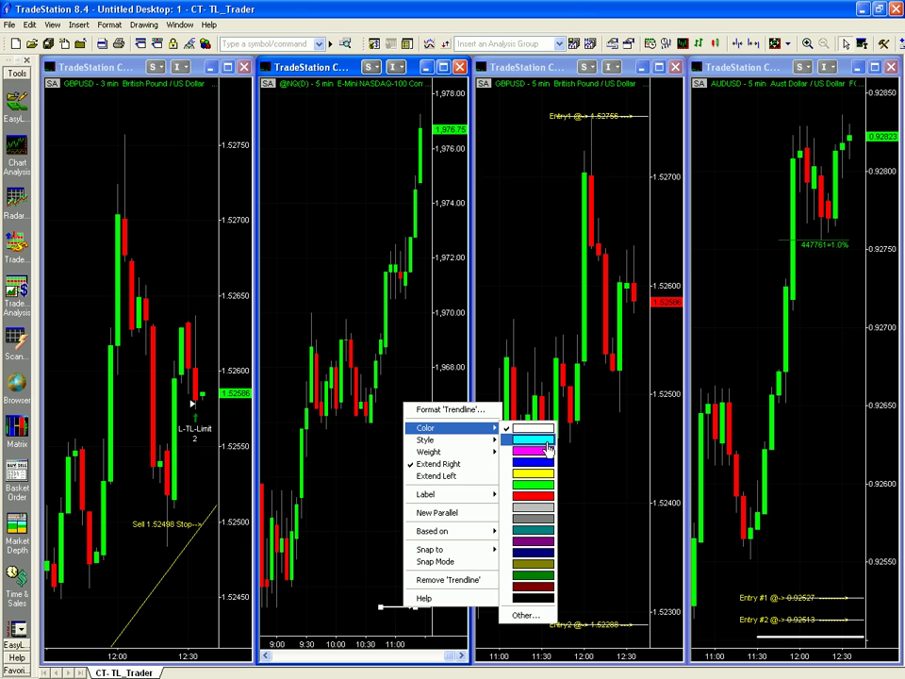
click(537, 483)
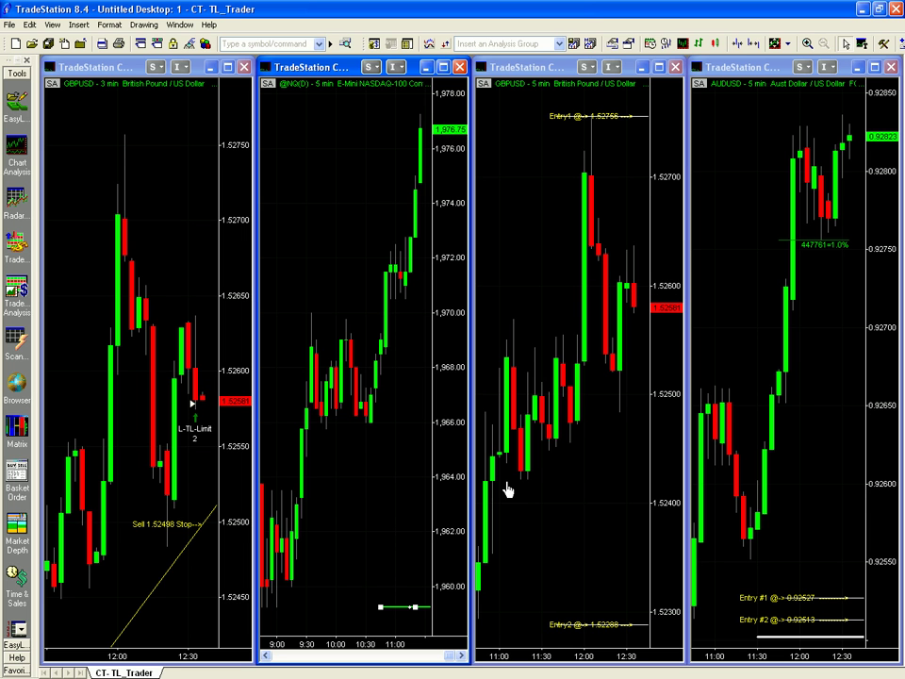
click(407, 558)
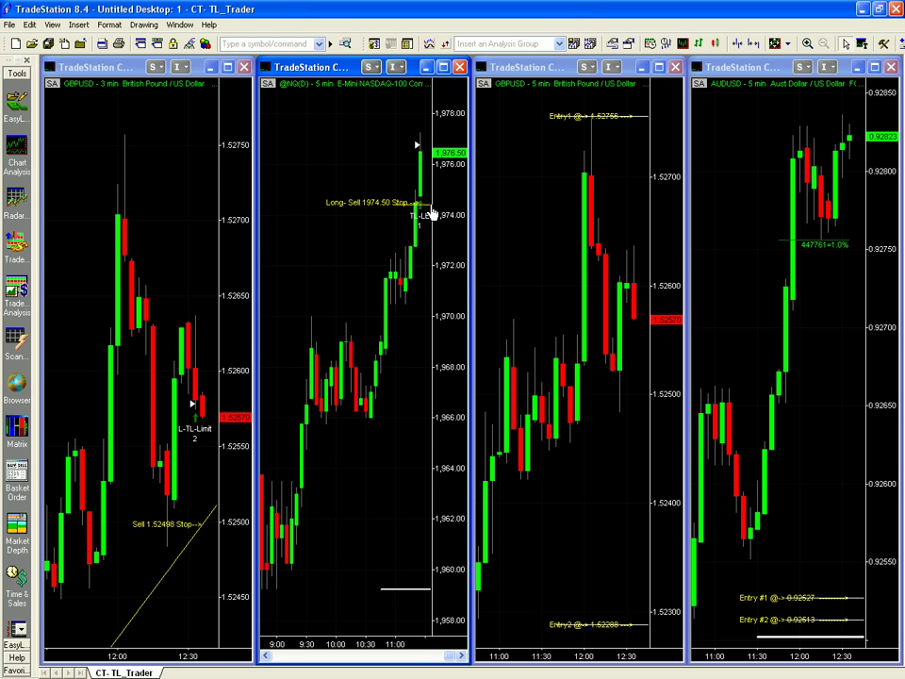
drag(426, 214, 268, 309)
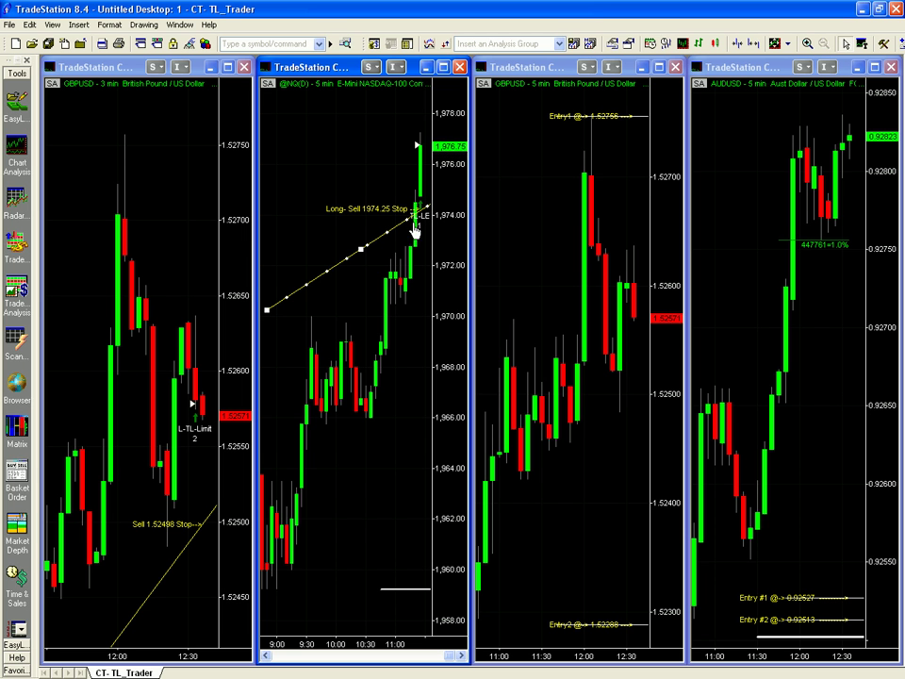
right_click(404, 597)
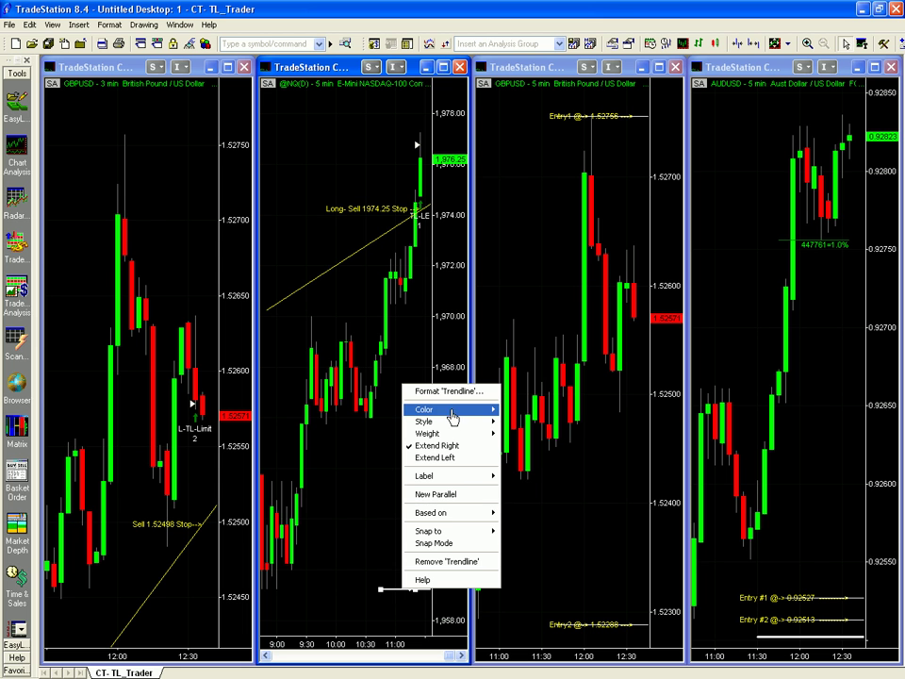
click(454, 410)
click(404, 521)
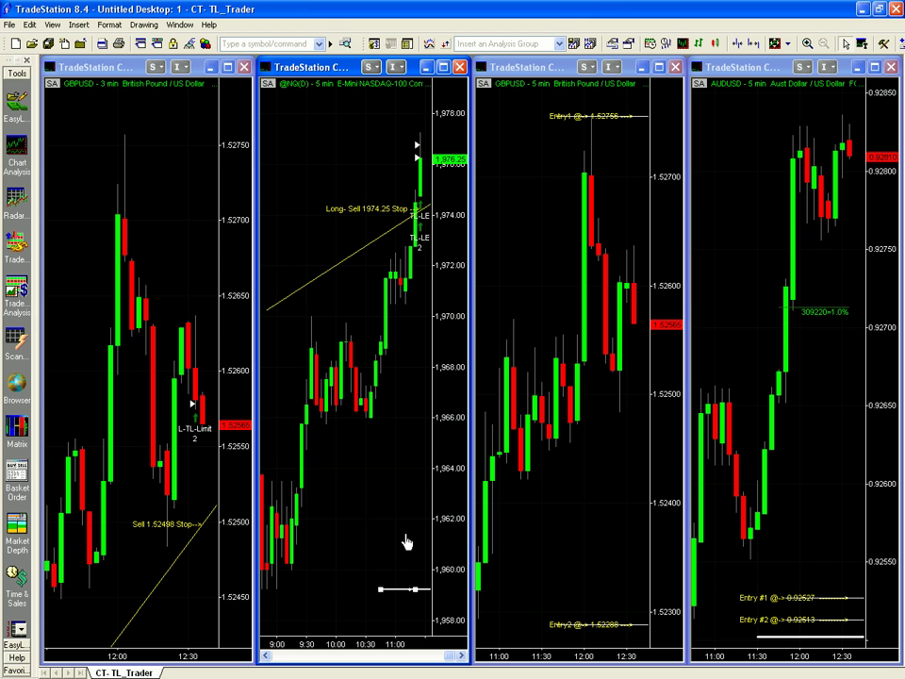
right_click(397, 598)
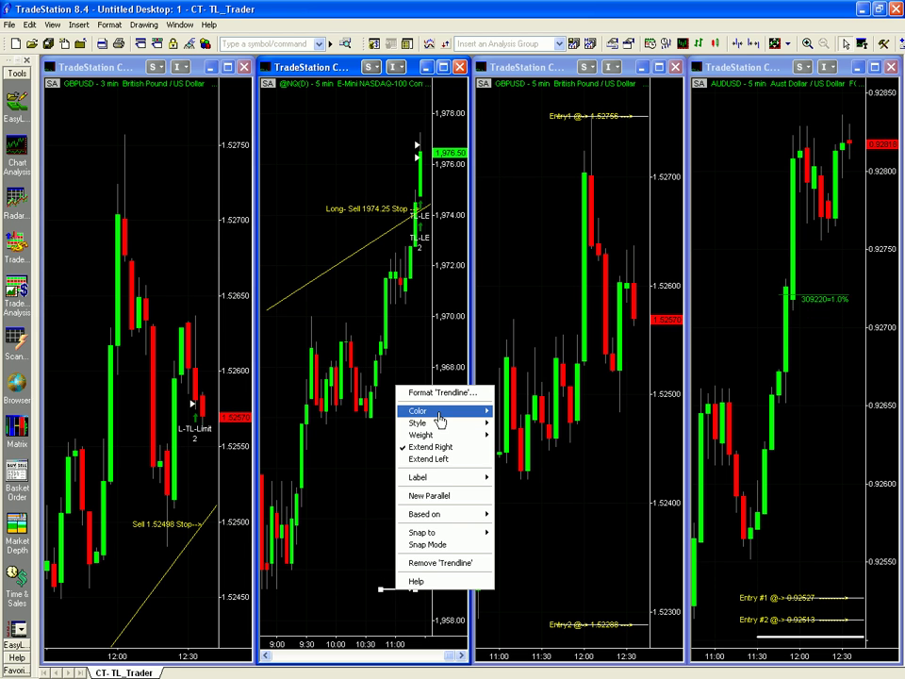
mouse_move(485, 412)
click(524, 469)
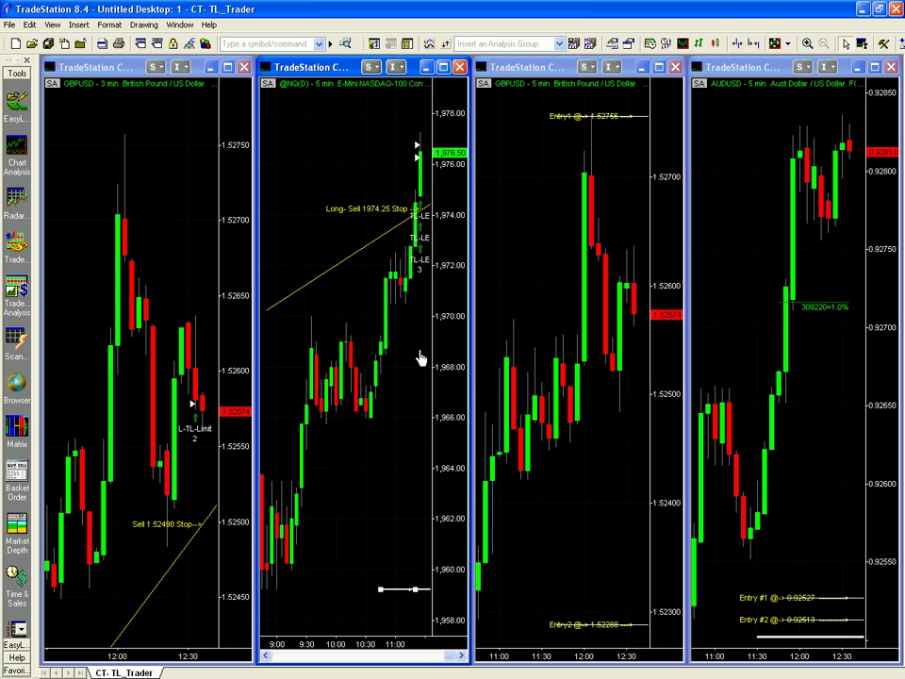
right_click(401, 592)
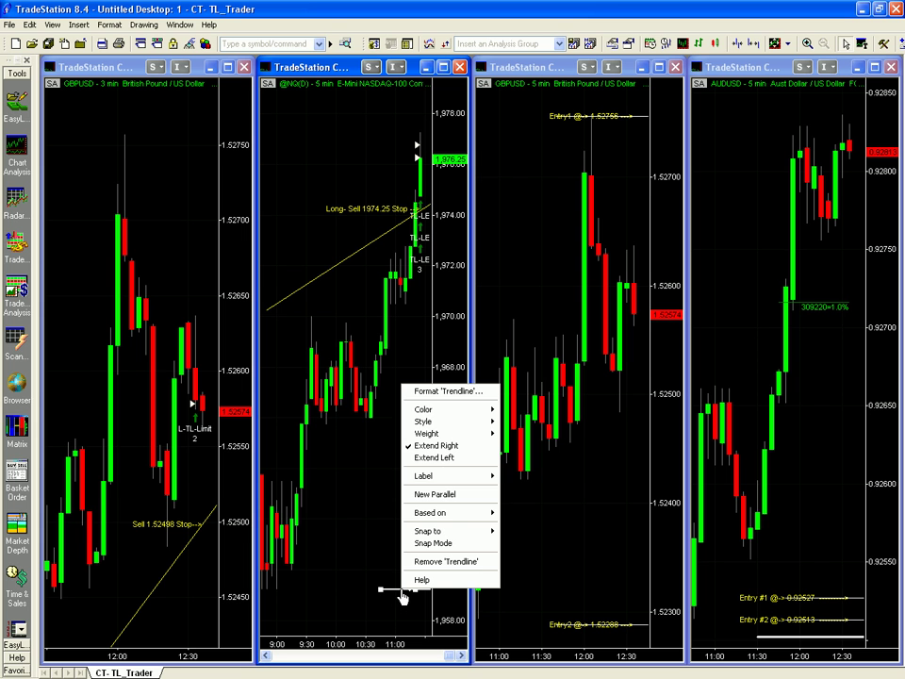
mouse_move(421, 411)
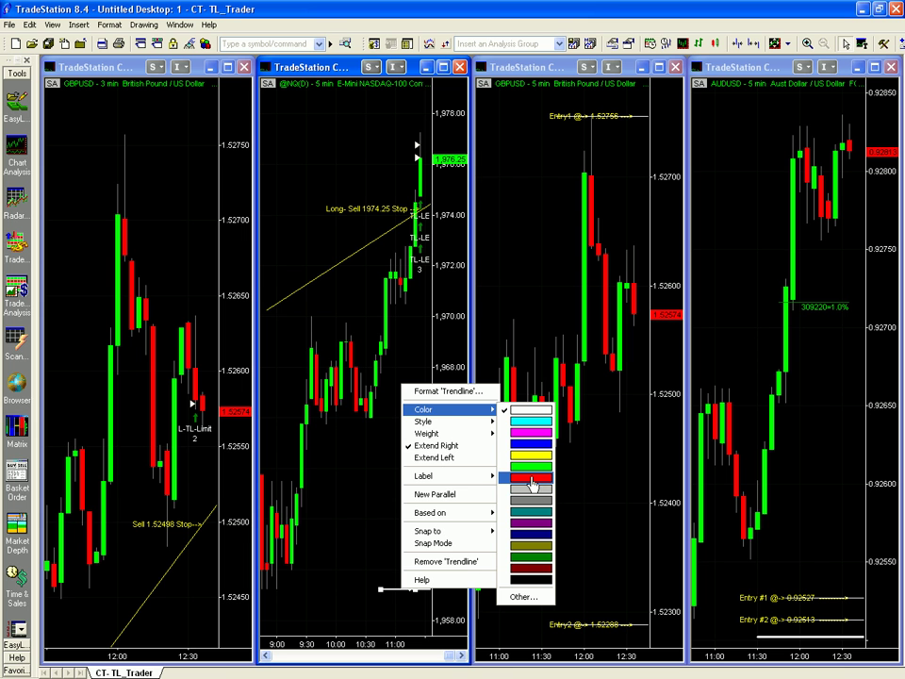
click(529, 490)
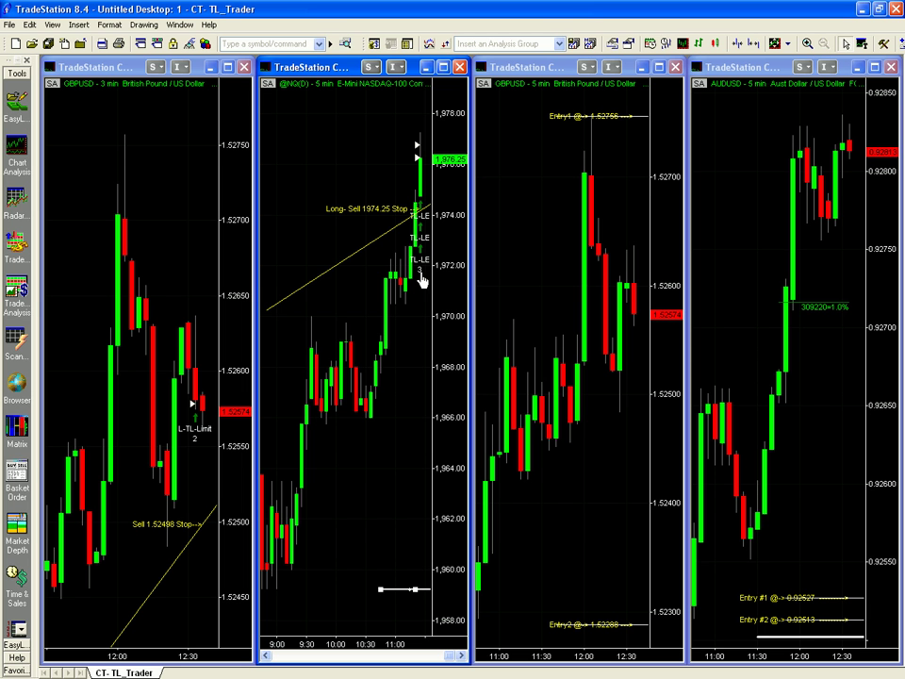
right_click(401, 596)
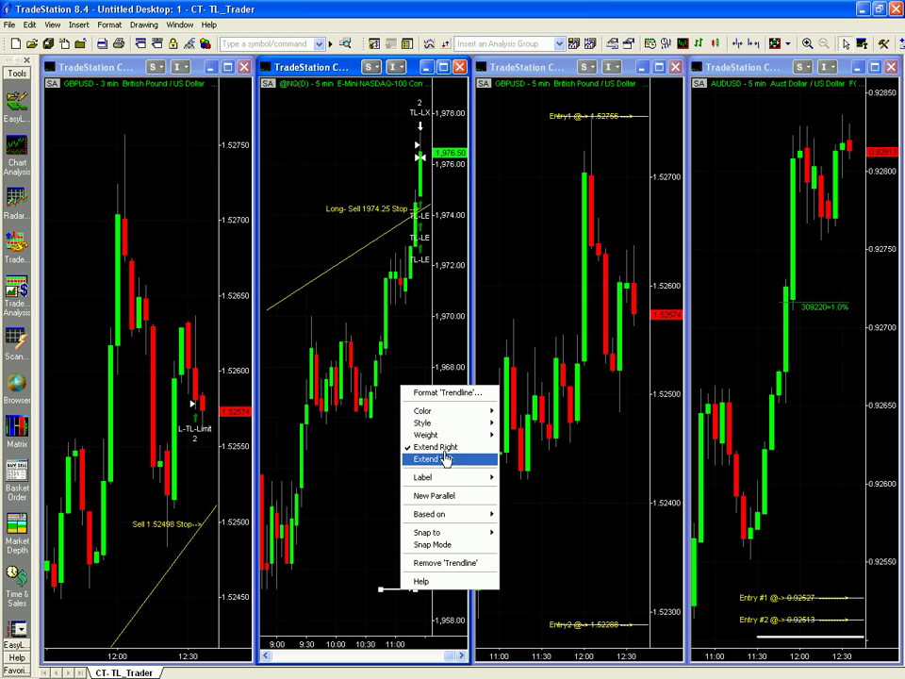
mouse_move(460, 412)
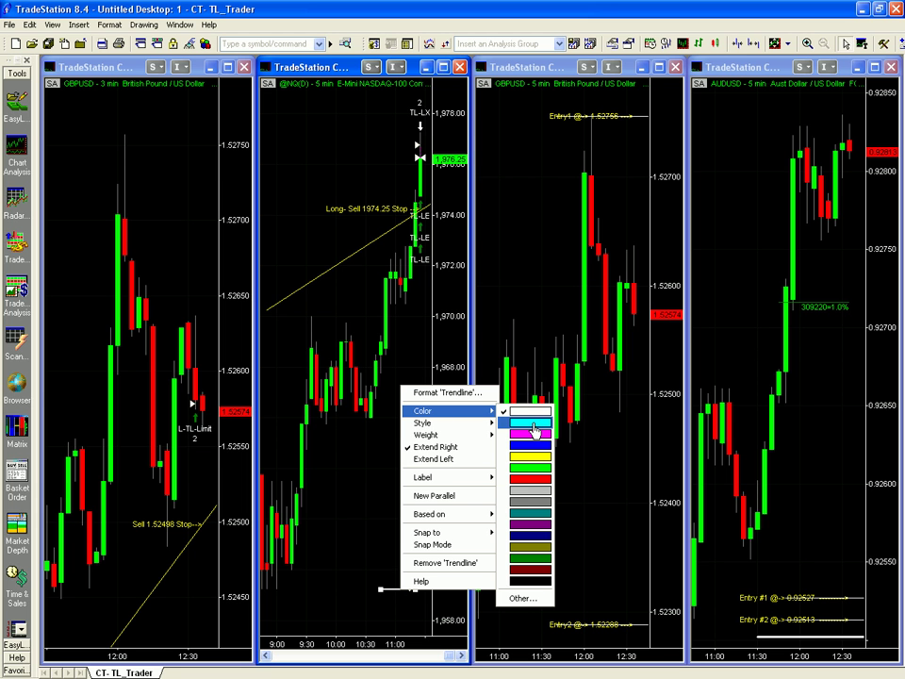
click(534, 430)
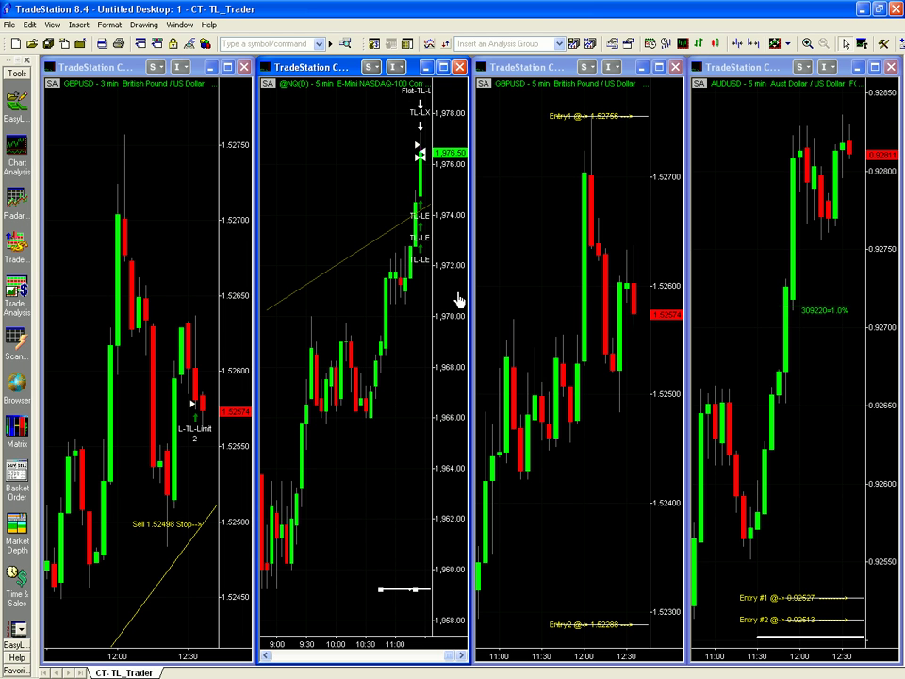
click(401, 602)
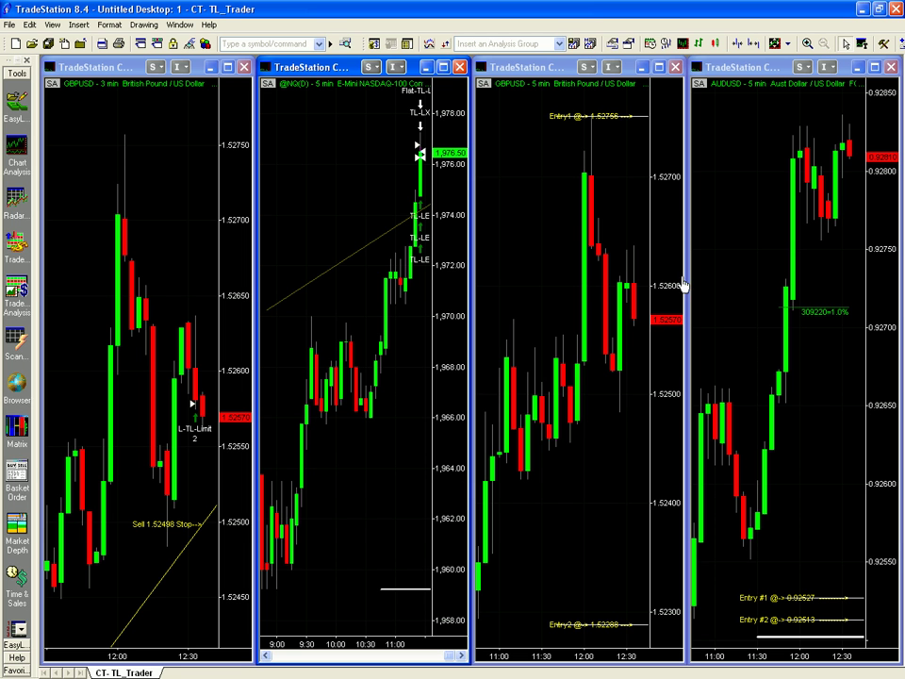
Maximize the GBPUSD 5 min chart, move its Entry1 line to 1.52762 and color it dark green for a buy stop
click(660, 67)
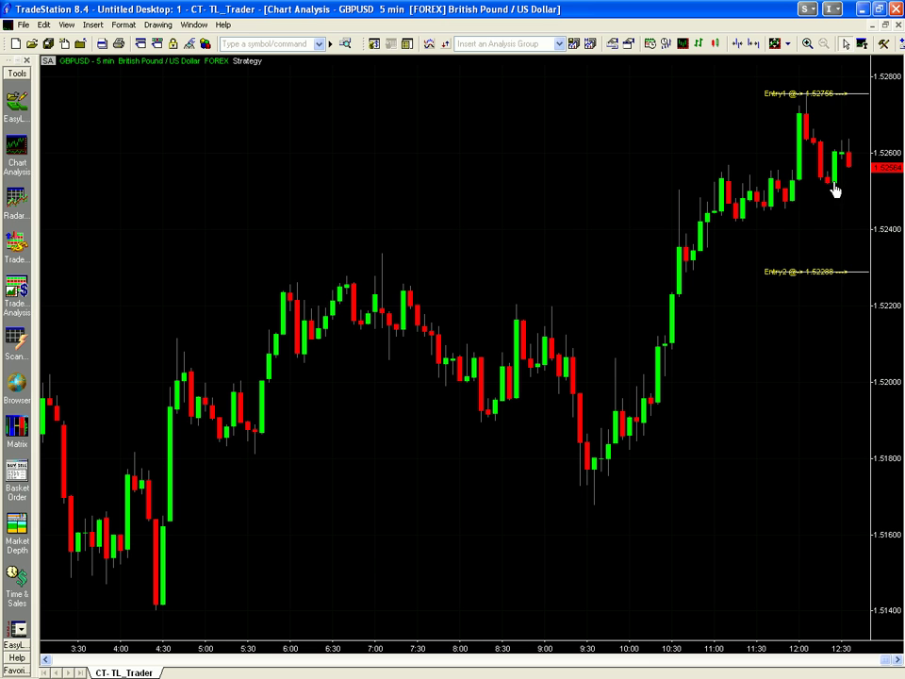
drag(860, 97, 556, 98)
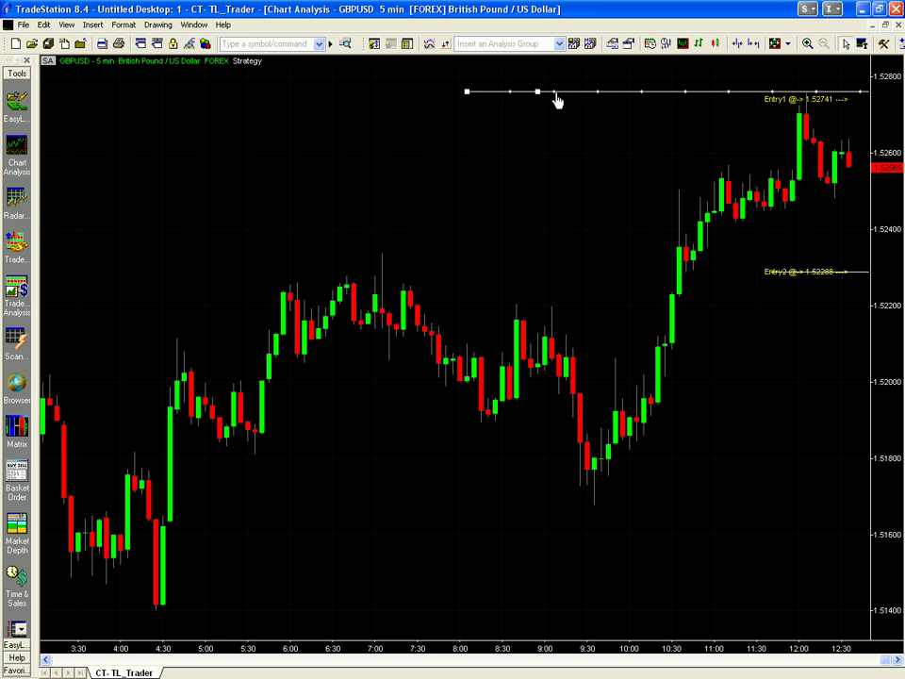
right_click(557, 98)
mouse_move(579, 119)
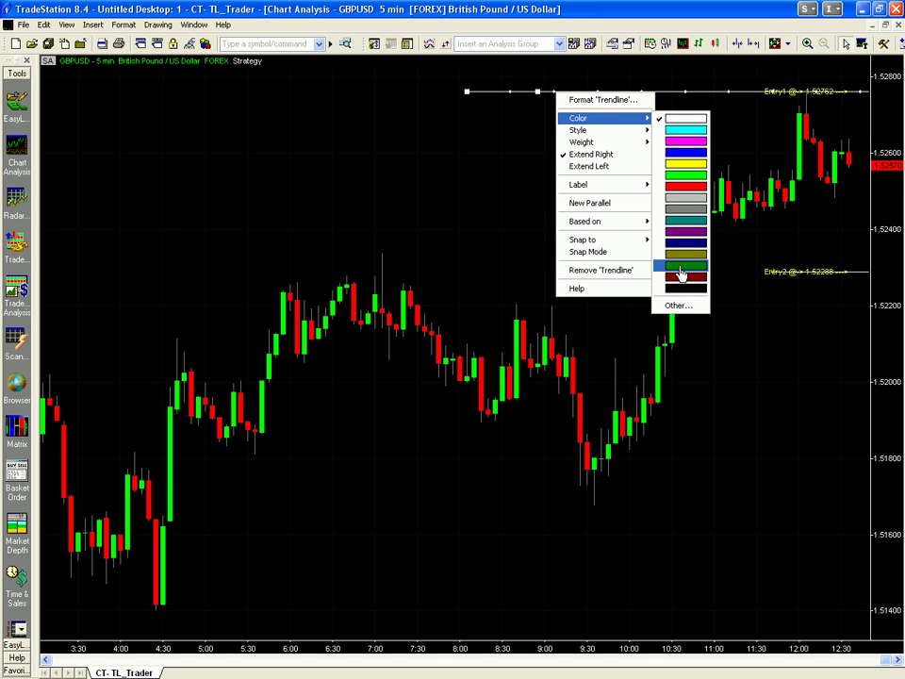
click(680, 271)
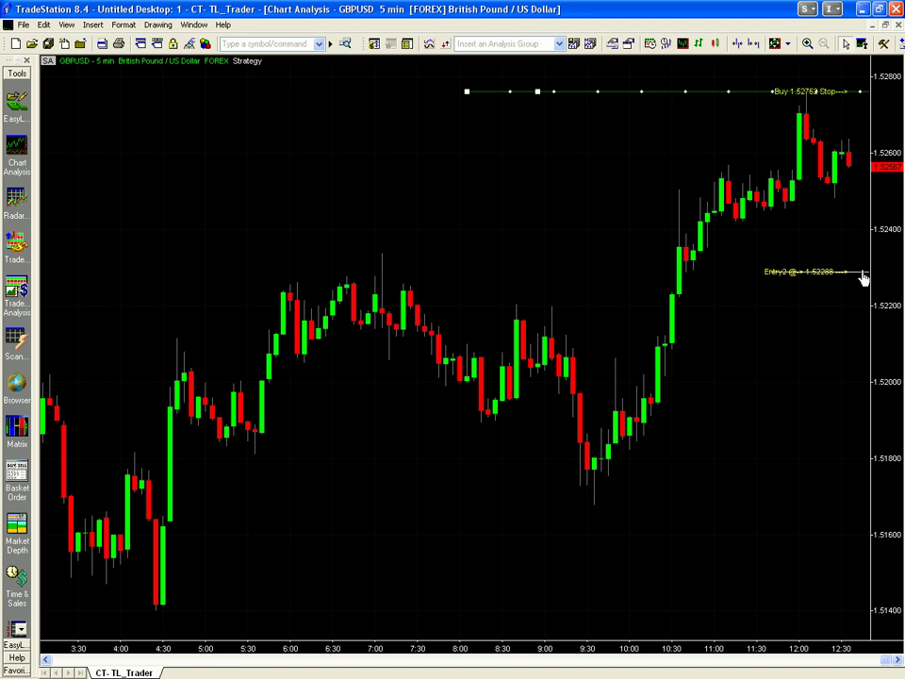
Move the GBPUSD 5 min chart's Entry2 line to 1.52434, color it dark red for a sell-short stop, and restore the tiled charts
drag(861, 279, 561, 223)
right_click(561, 223)
mouse_move(600, 242)
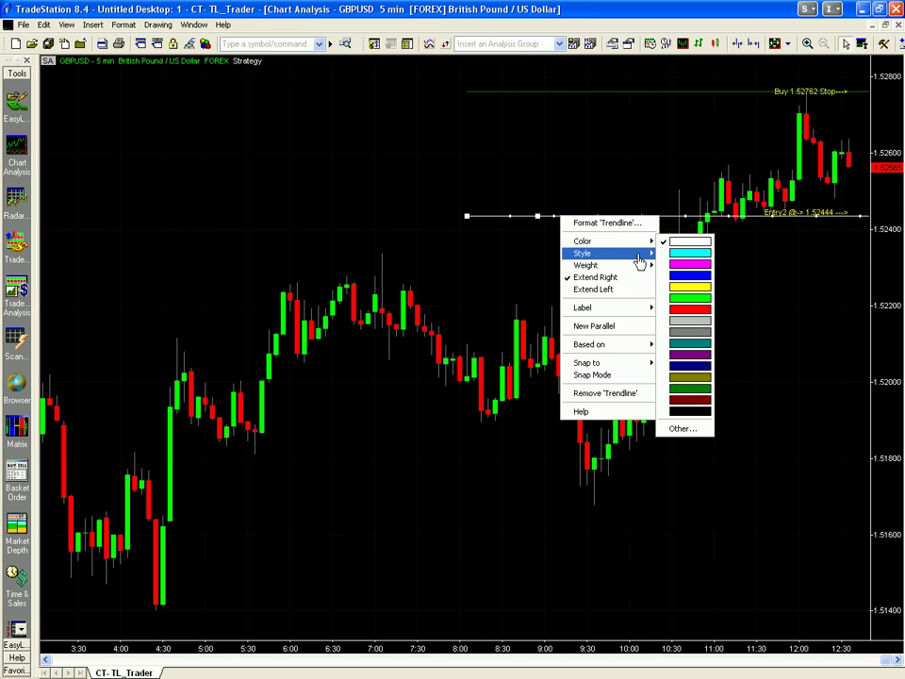
click(705, 400)
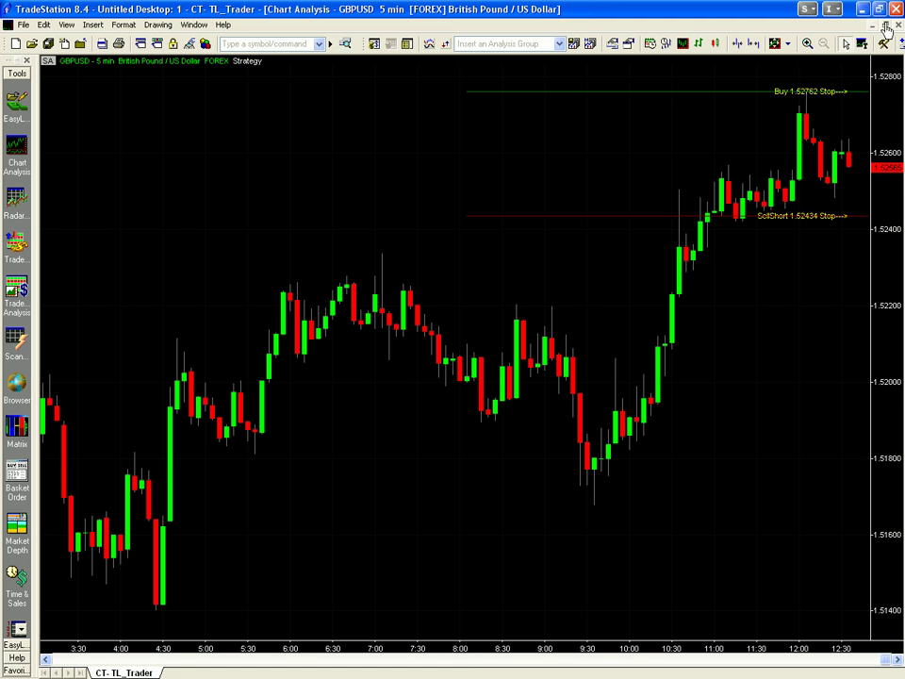
click(886, 25)
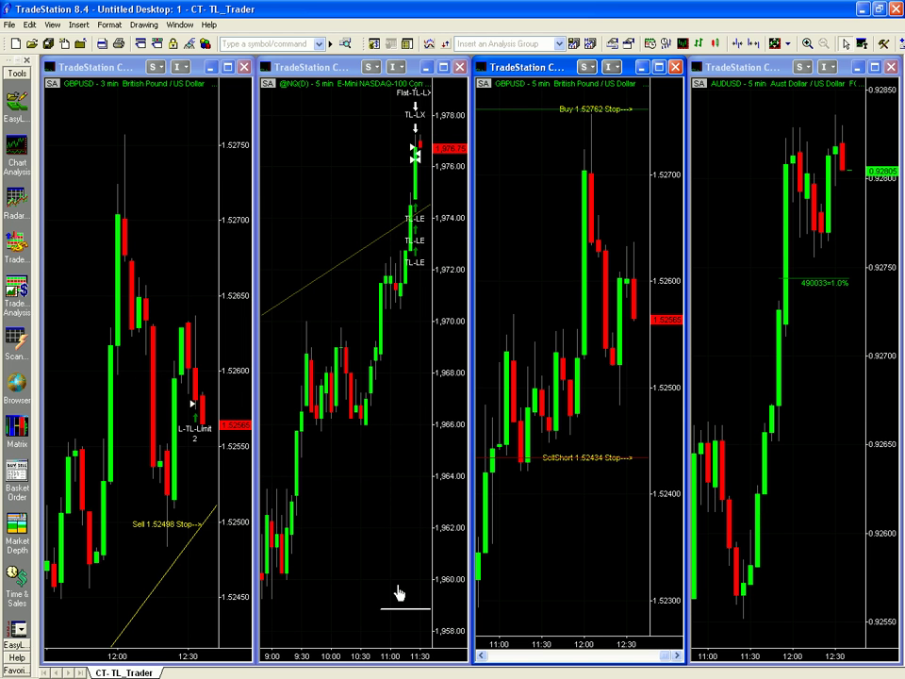
Maximize the GBPUSD 5 min chart and raise its dark red sell-short stop line above the current price to trigger the short entry
click(659, 67)
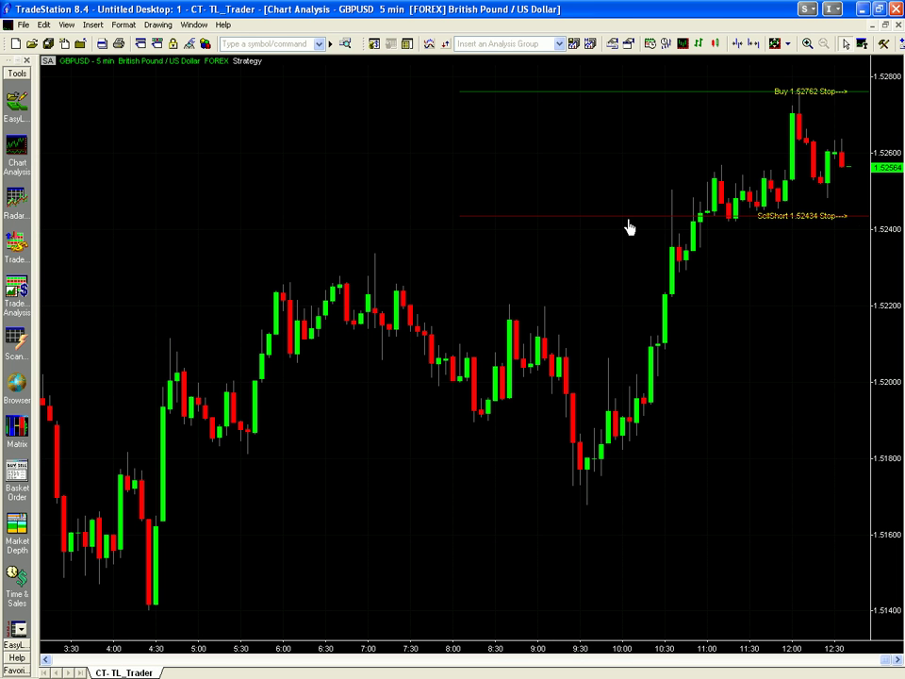
drag(629, 216, 645, 169)
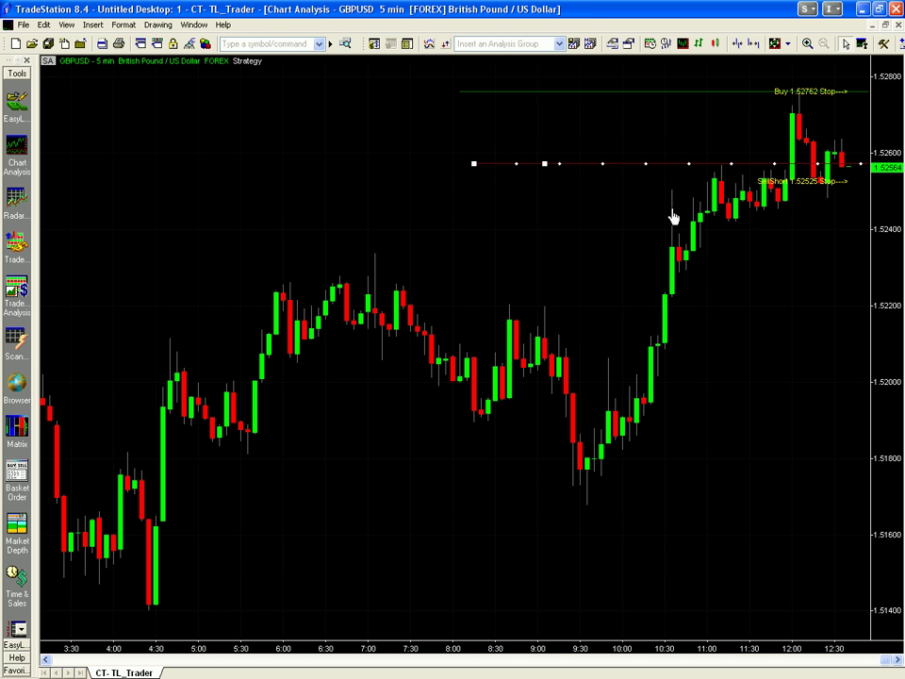
click(651, 215)
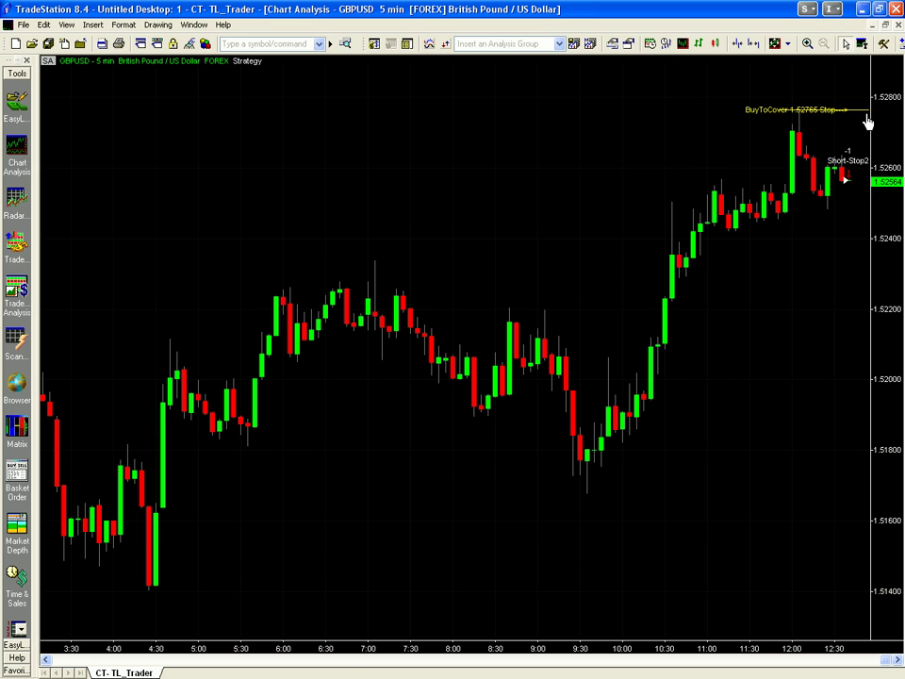
Raise and tilt the GBPUSD 5 min chart's yellow buy-to-cover line to a 1.52783 stop, and restore the tiled charts
drag(860, 115, 764, 93)
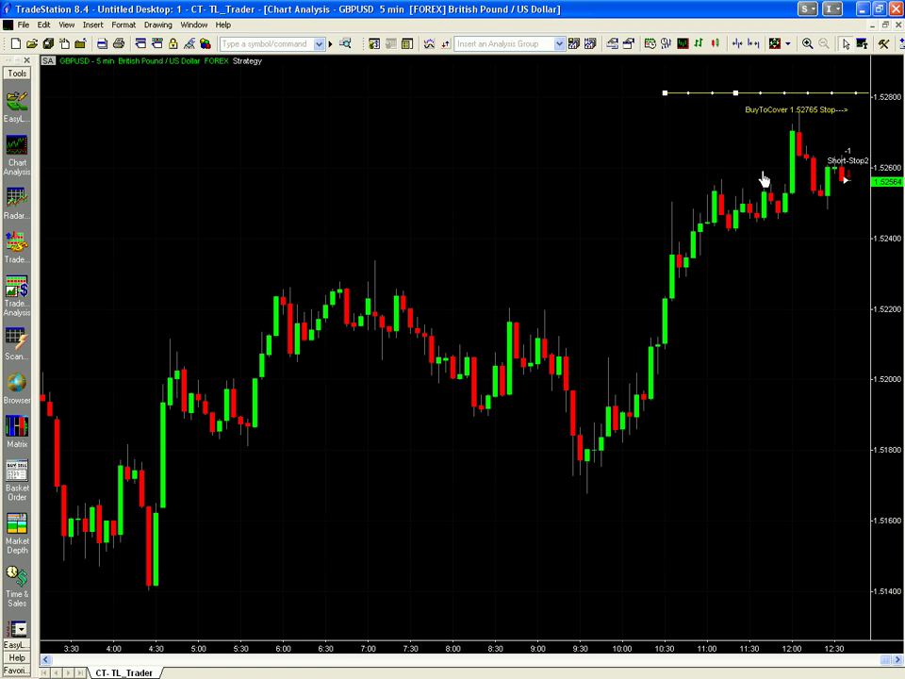
drag(698, 102, 587, 121)
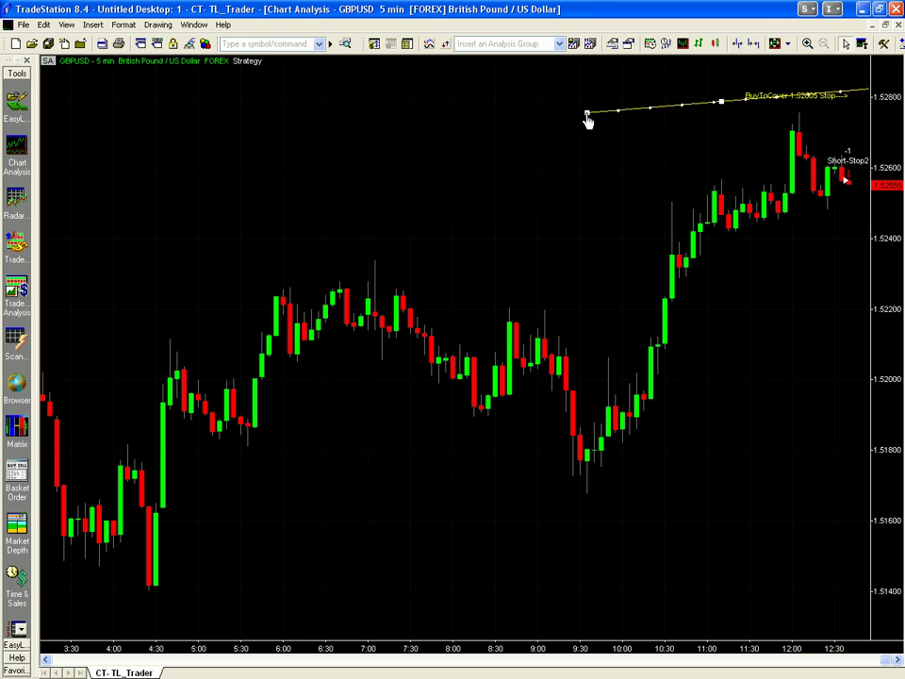
drag(696, 106, 697, 118)
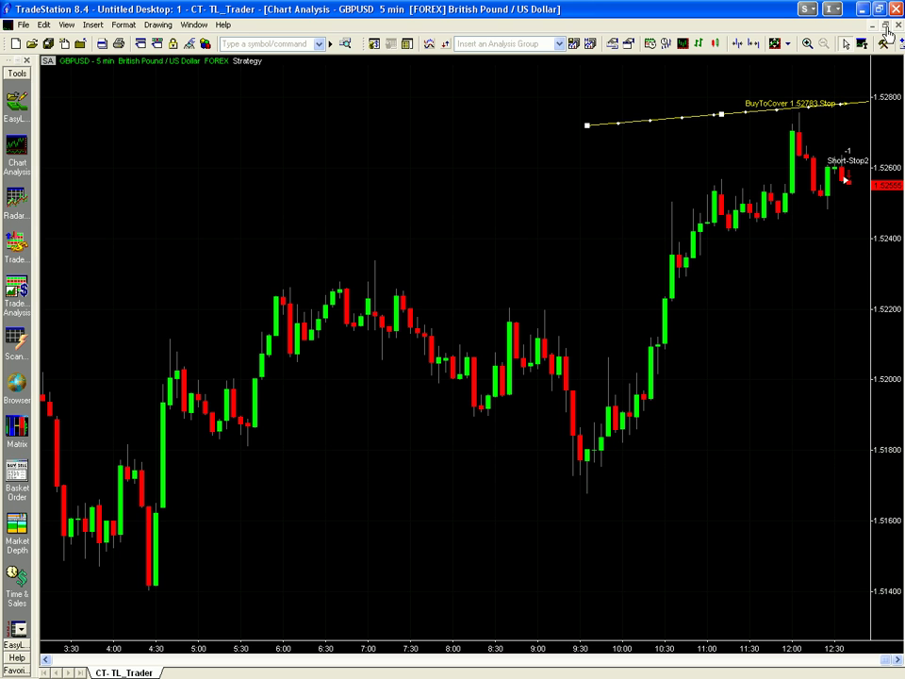
click(884, 28)
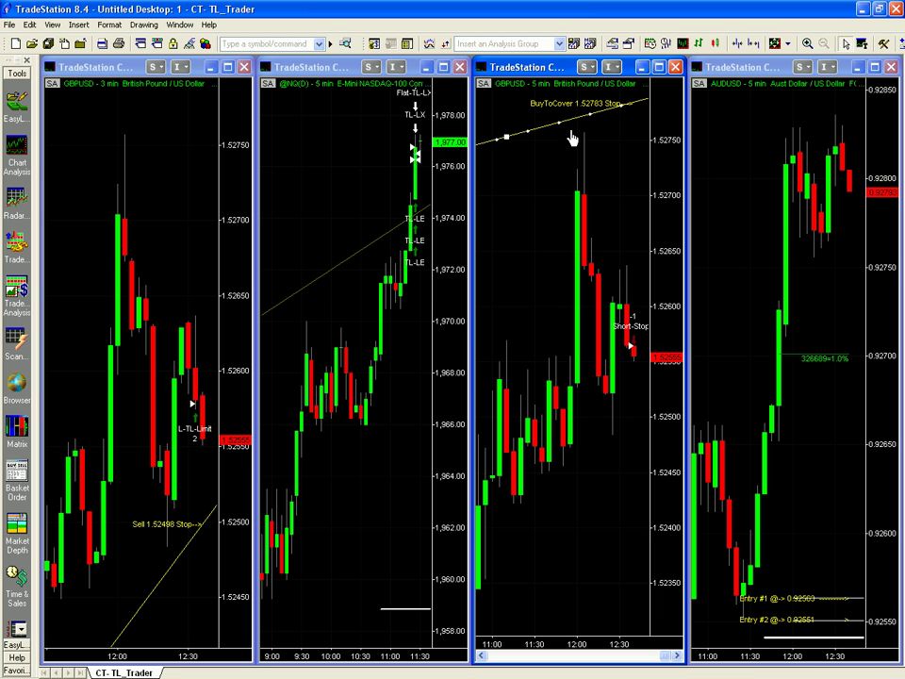
Raise the AUDUSD chart's red stop line to 0.92850 and color its thick white line red to sell short
click(724, 282)
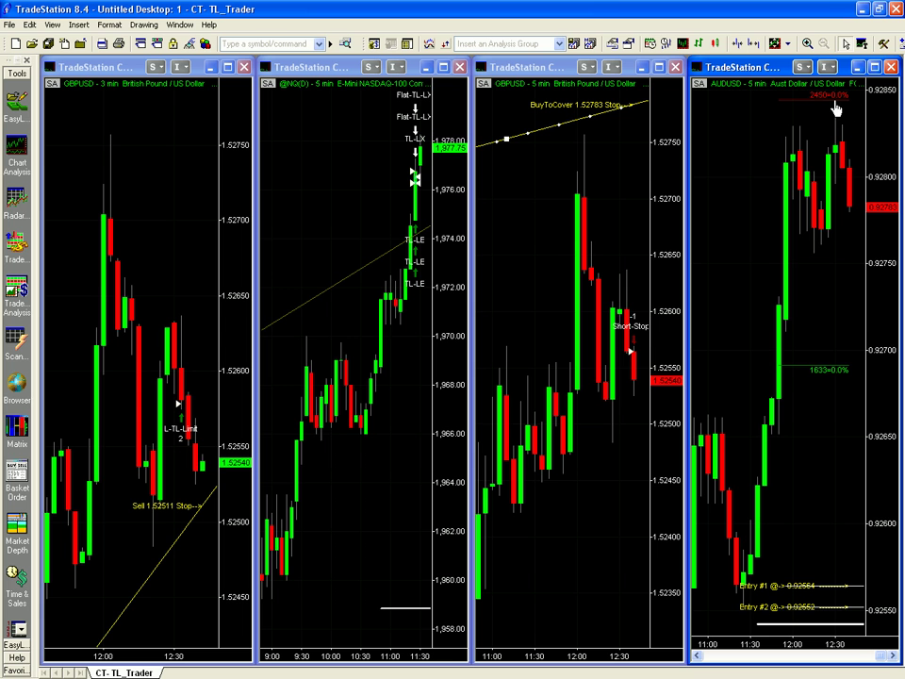
drag(835, 110, 816, 368)
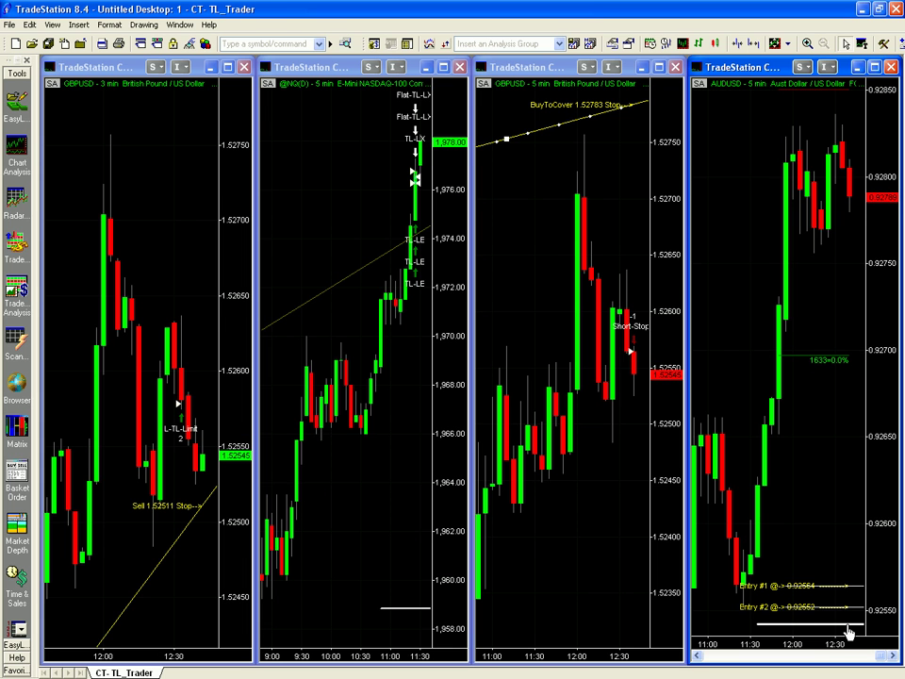
click(800, 625)
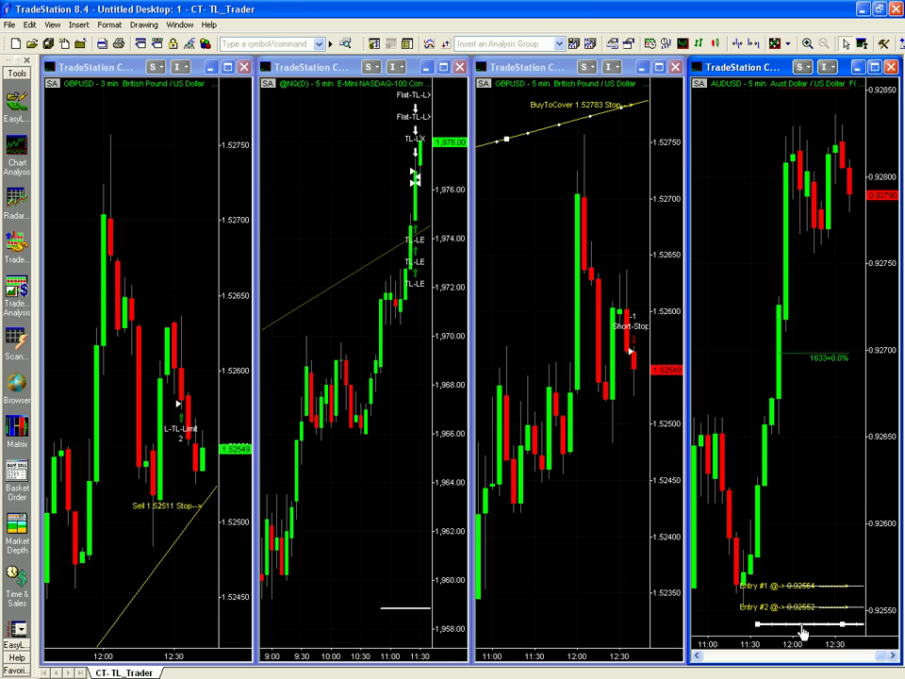
right_click(801, 626)
mouse_move(848, 445)
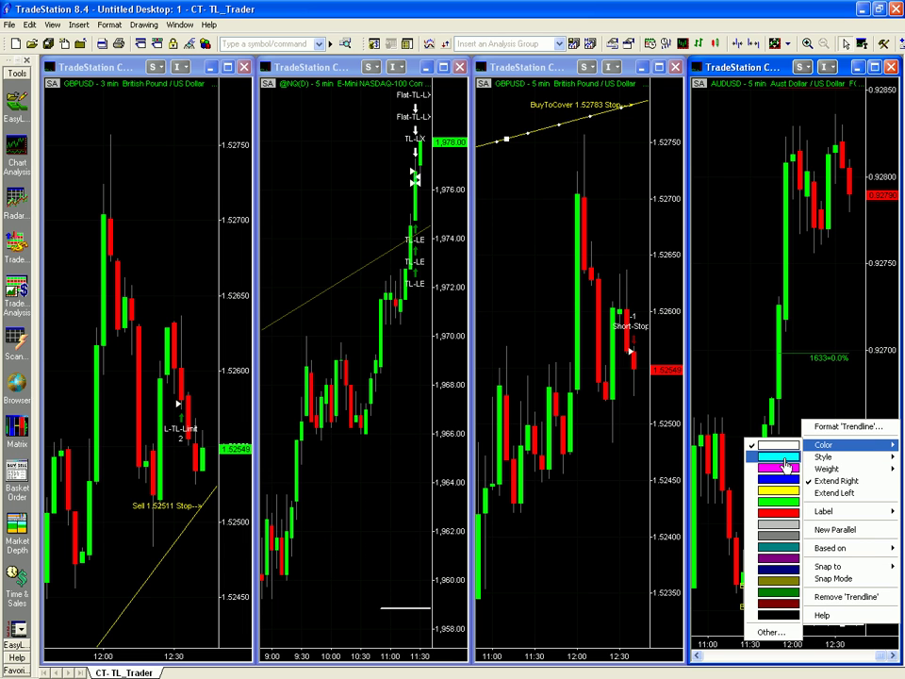
click(778, 513)
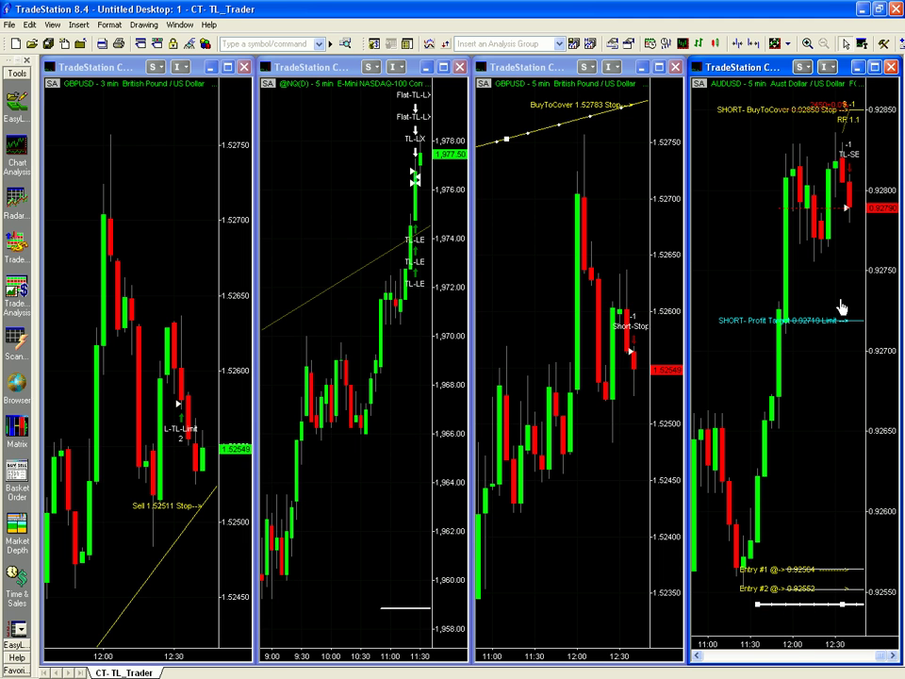
Maximize the AUDUSD chart and lower the short position's buy-to-cover stop line to 0.92843
click(875, 67)
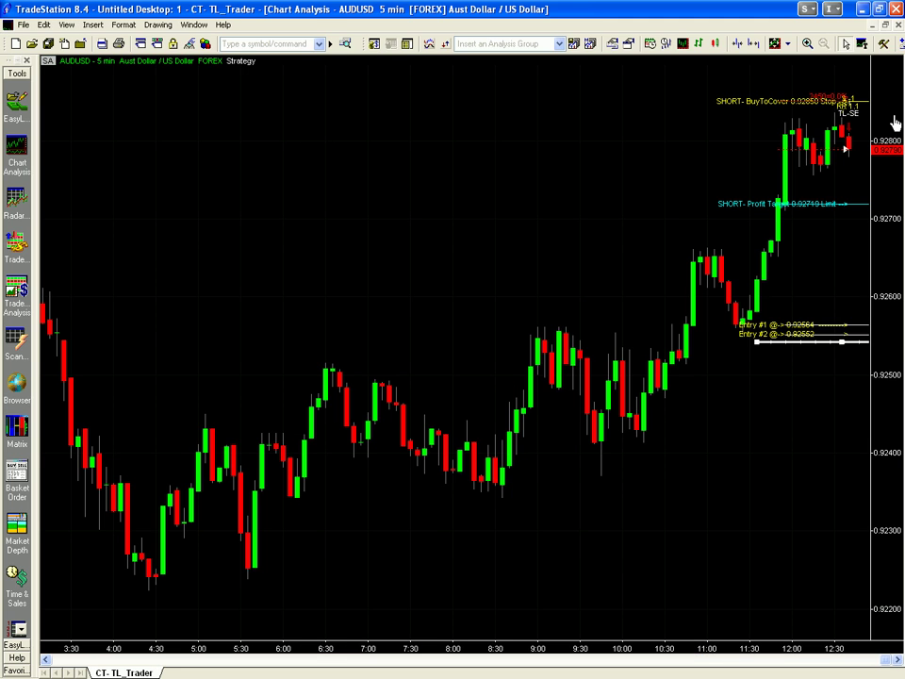
drag(786, 109, 785, 111)
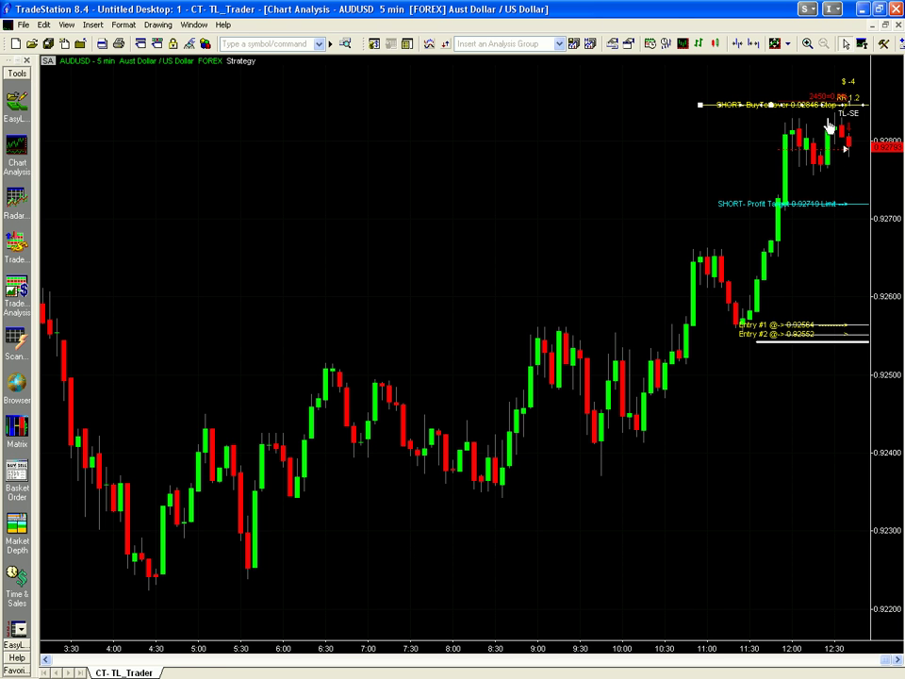
mouse_move(861, 115)
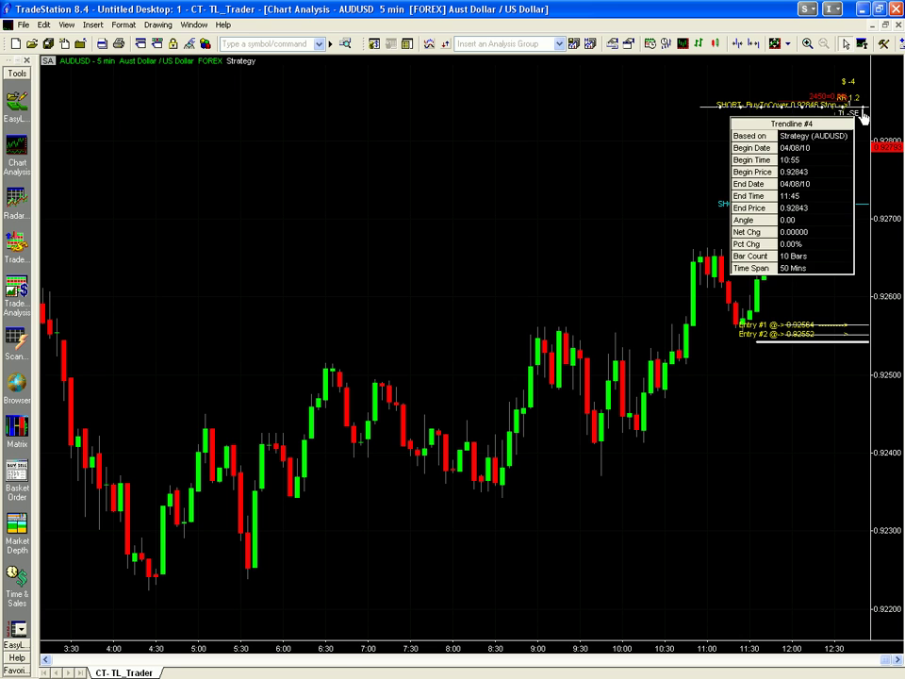
Move the AUDUSD short profit target line down to about 0.92618 and tighten the buy-to-cover stop line toward the entry price
drag(852, 205, 777, 292)
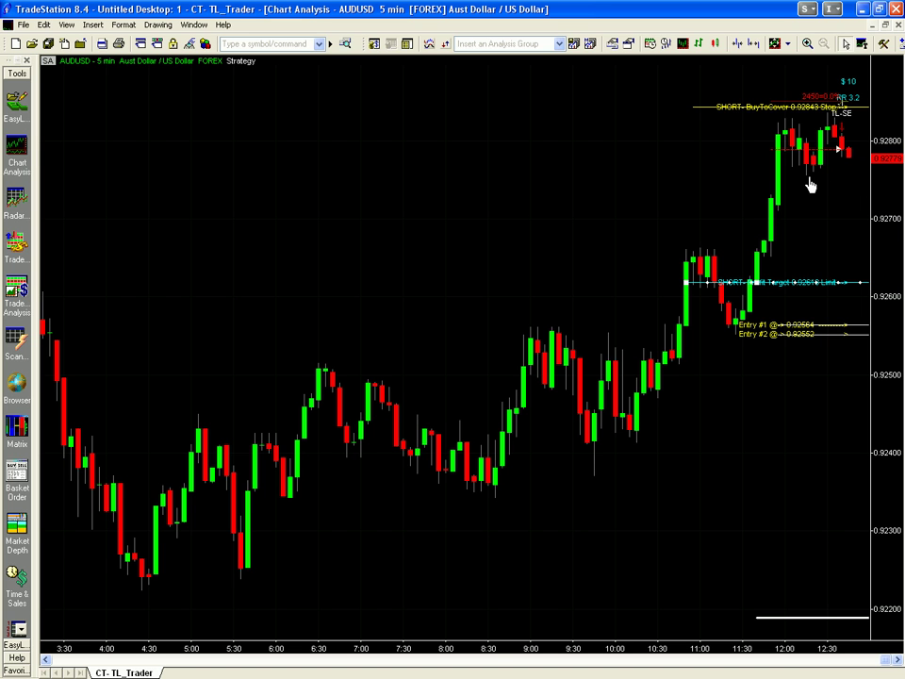
mouse_move(862, 129)
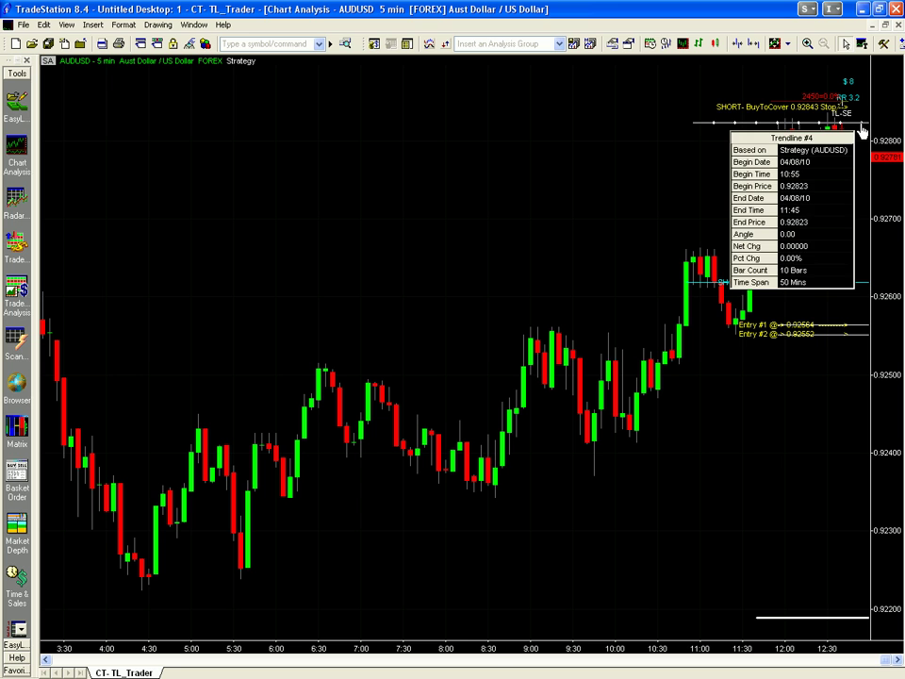
drag(862, 129, 854, 147)
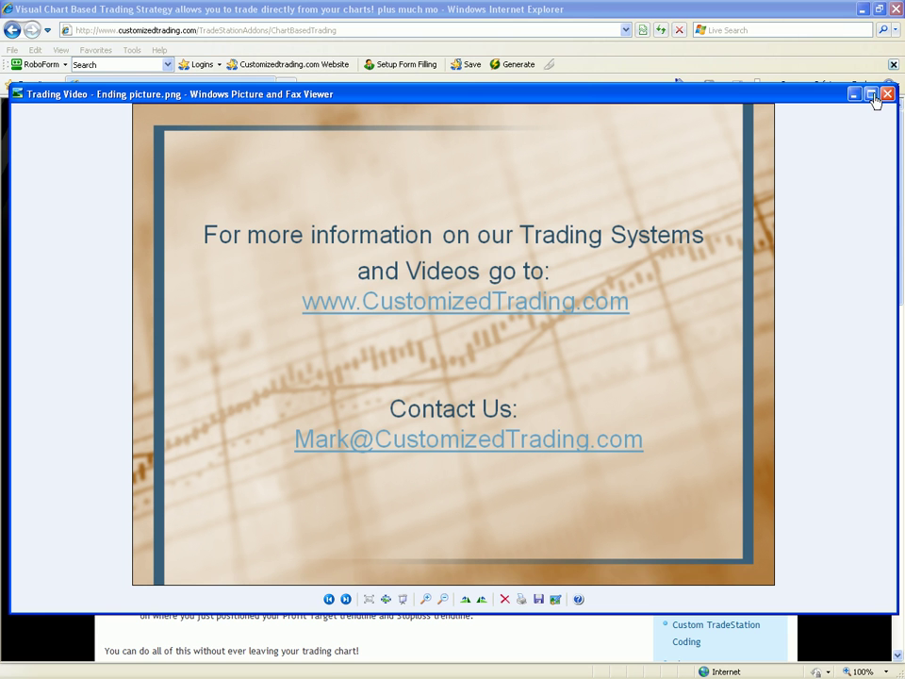
Show the Trading Video - Ending picture.png image maximized in Windows Picture and Fax Viewer
click(872, 95)
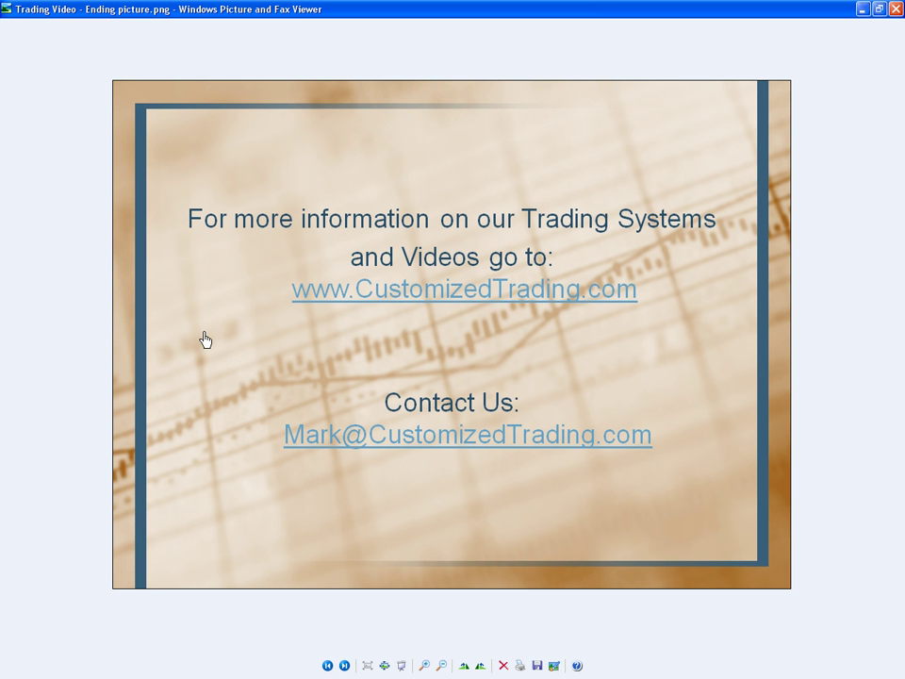